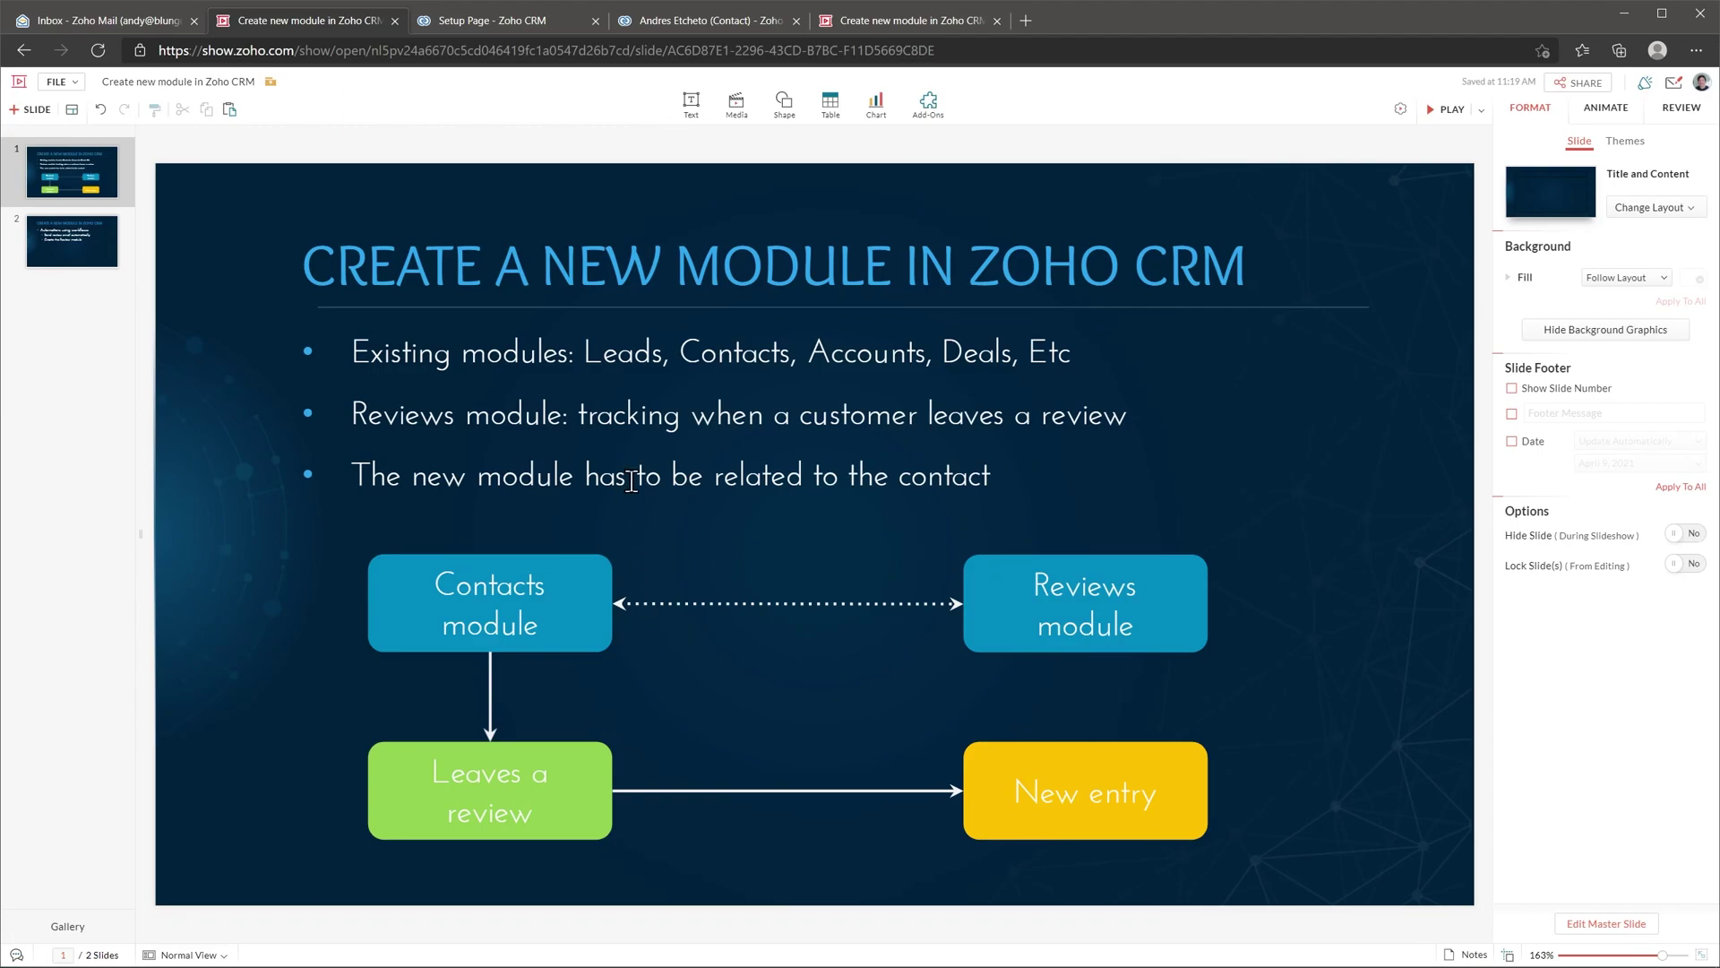
Switch from the Reviews module slide to the 'Setup Page - Zoho CRM' browser tab.
click(539, 29)
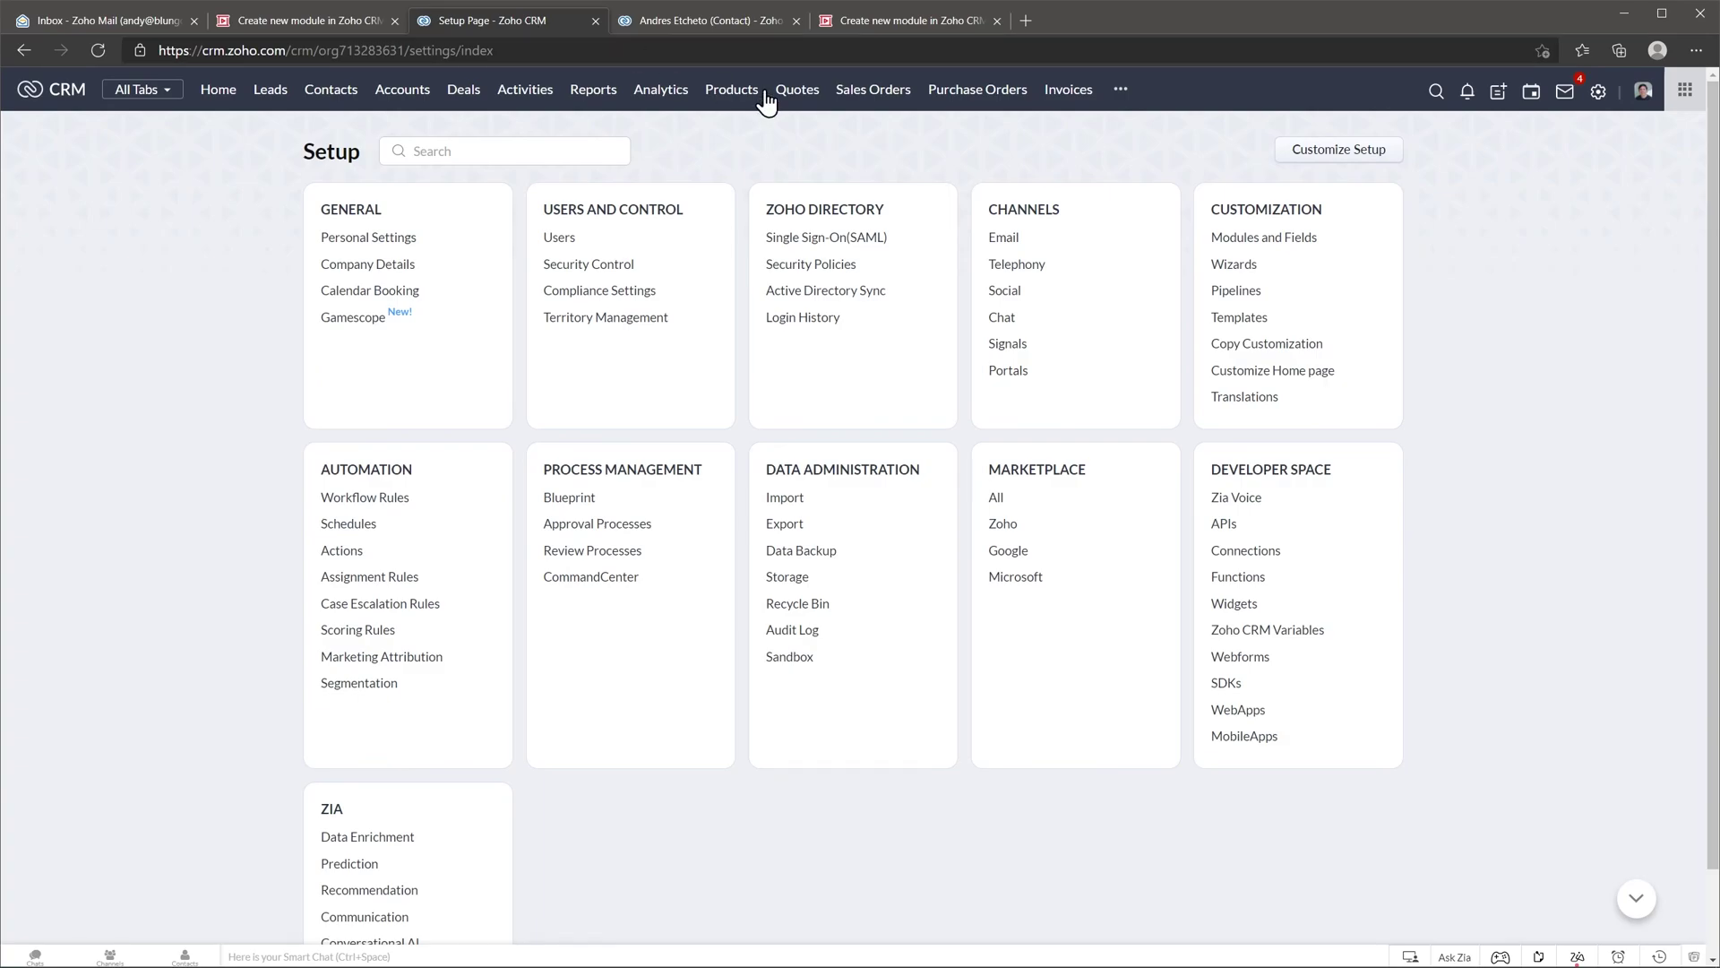
Go to Modules and Fields in Setup and begin a new custom module.
click(1266, 238)
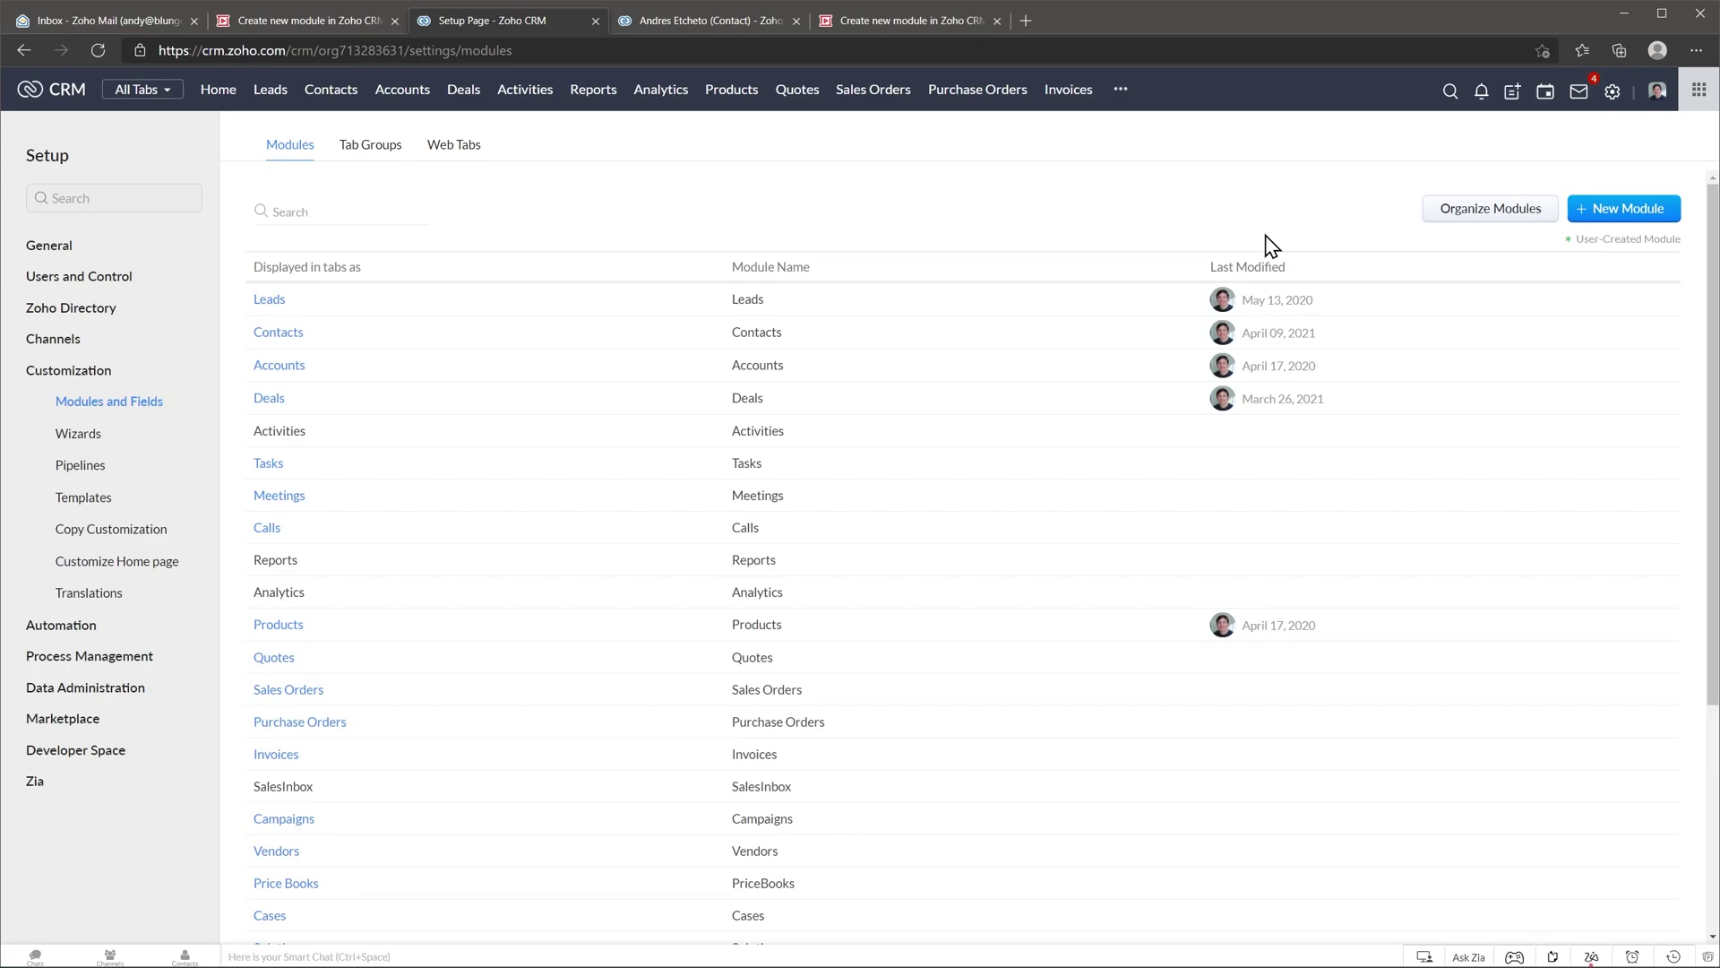
click(1618, 227)
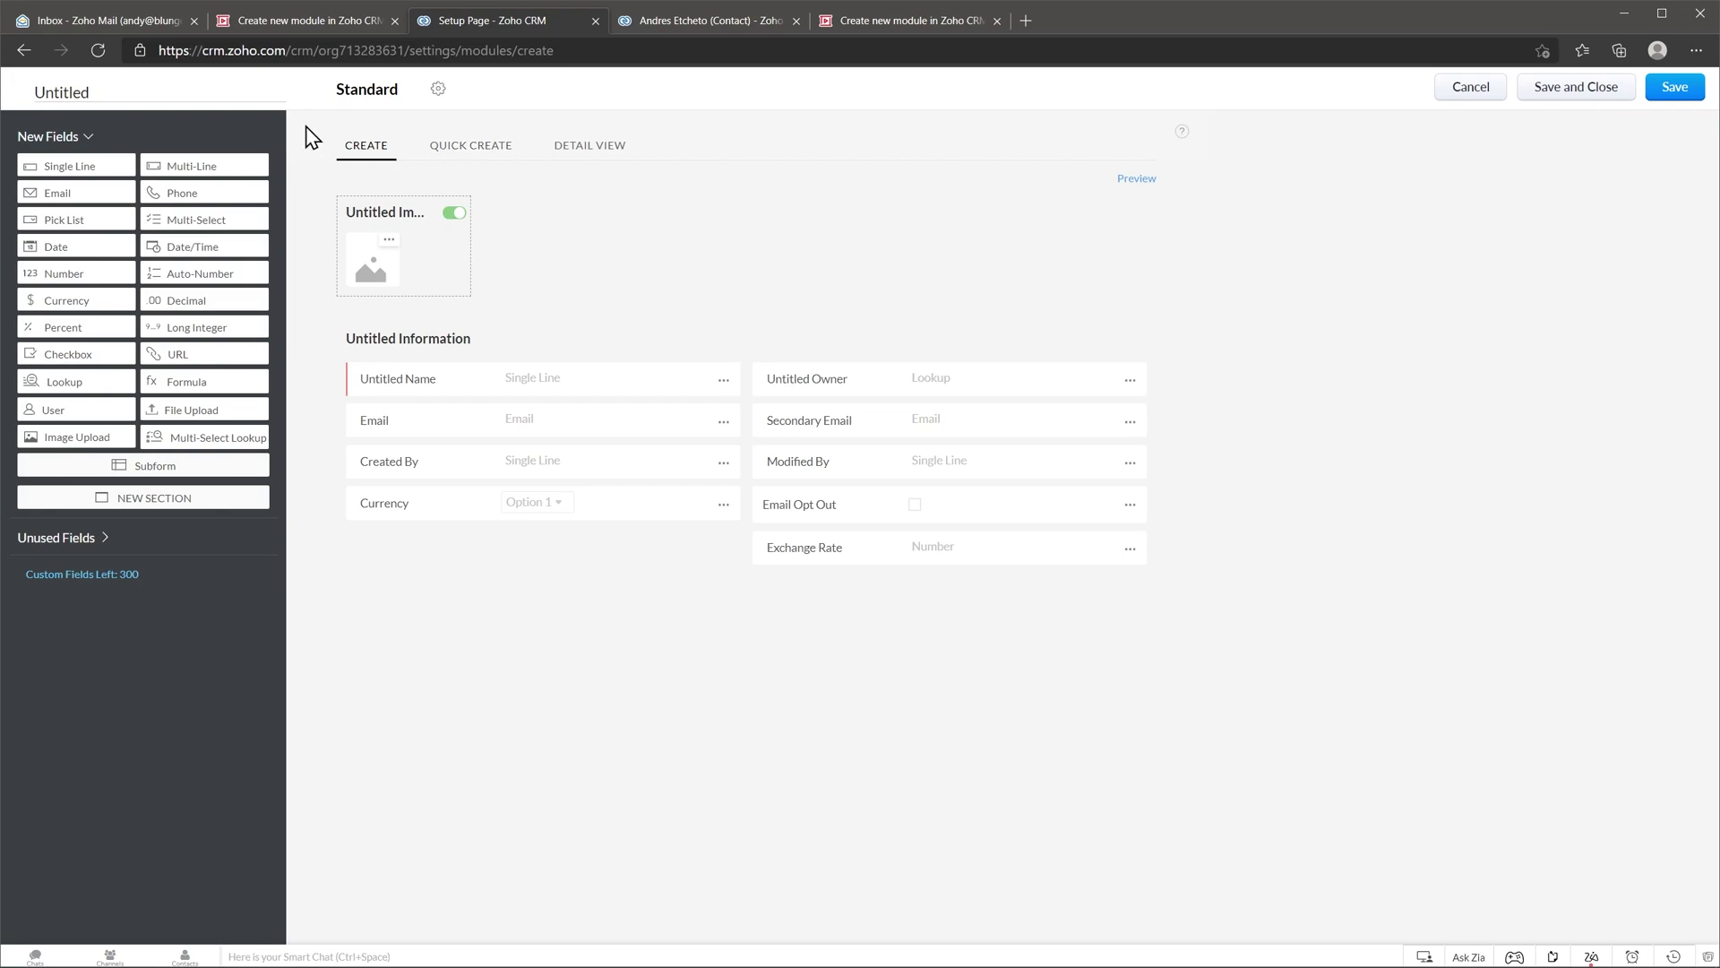
Name the module Reviews (singular Review) and turn off the review image.
click(193, 91)
text(Reviews)
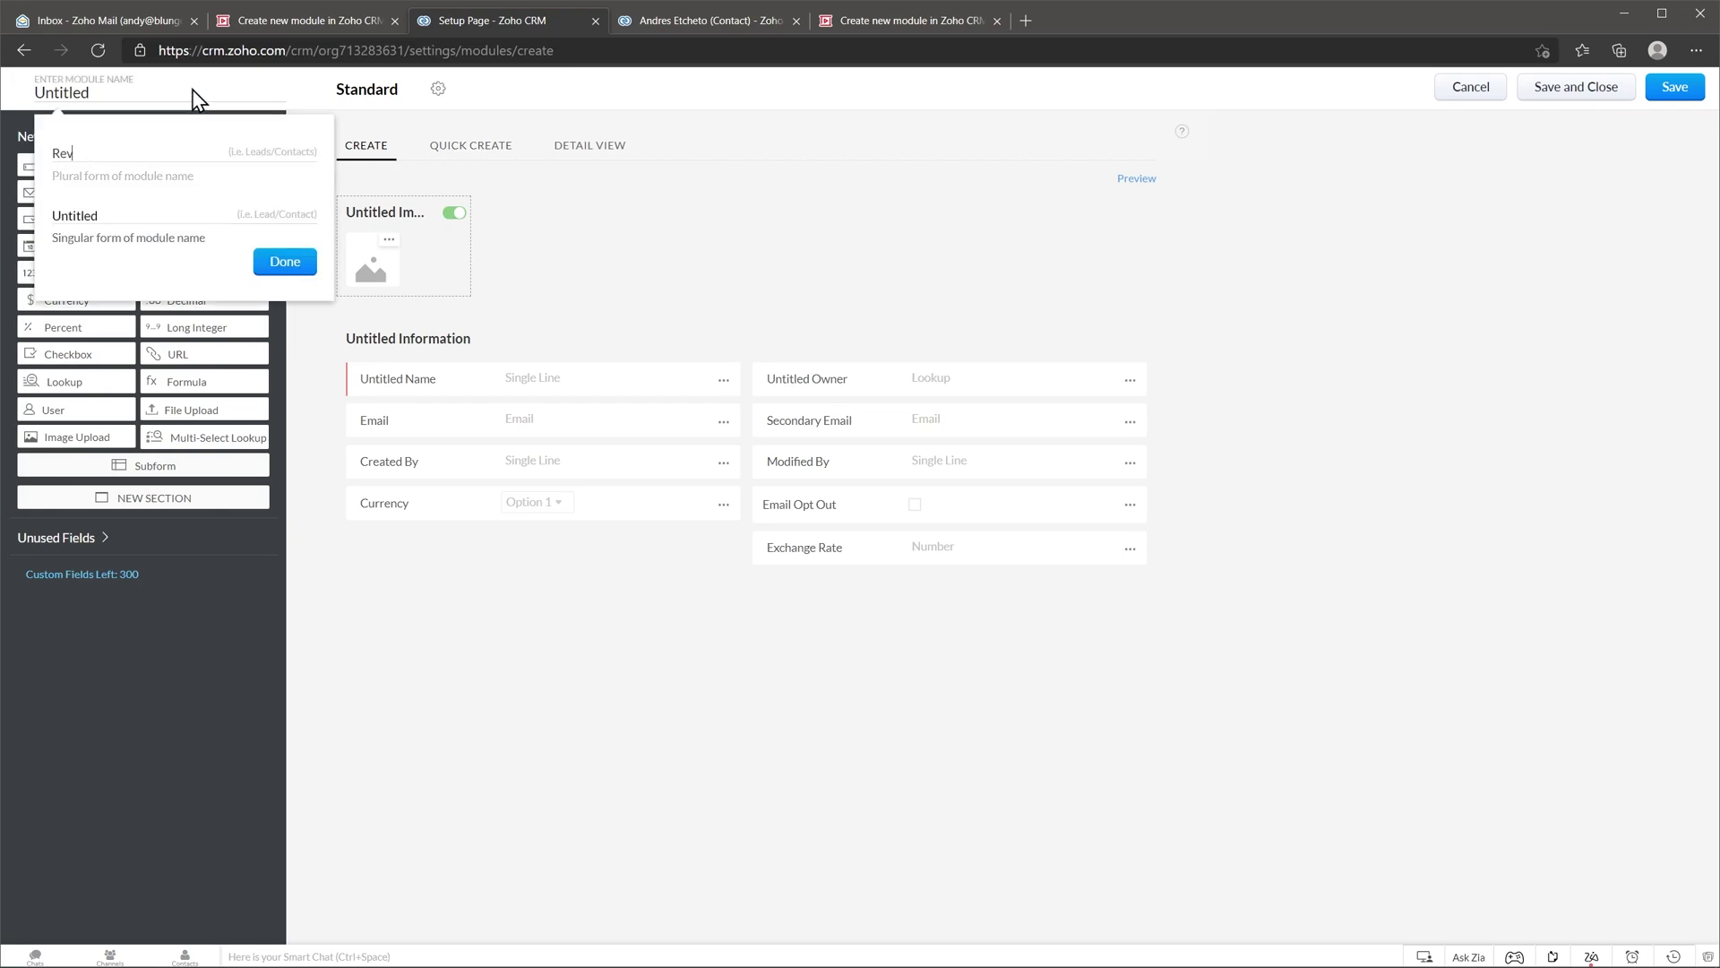
click(113, 216)
text(Review)
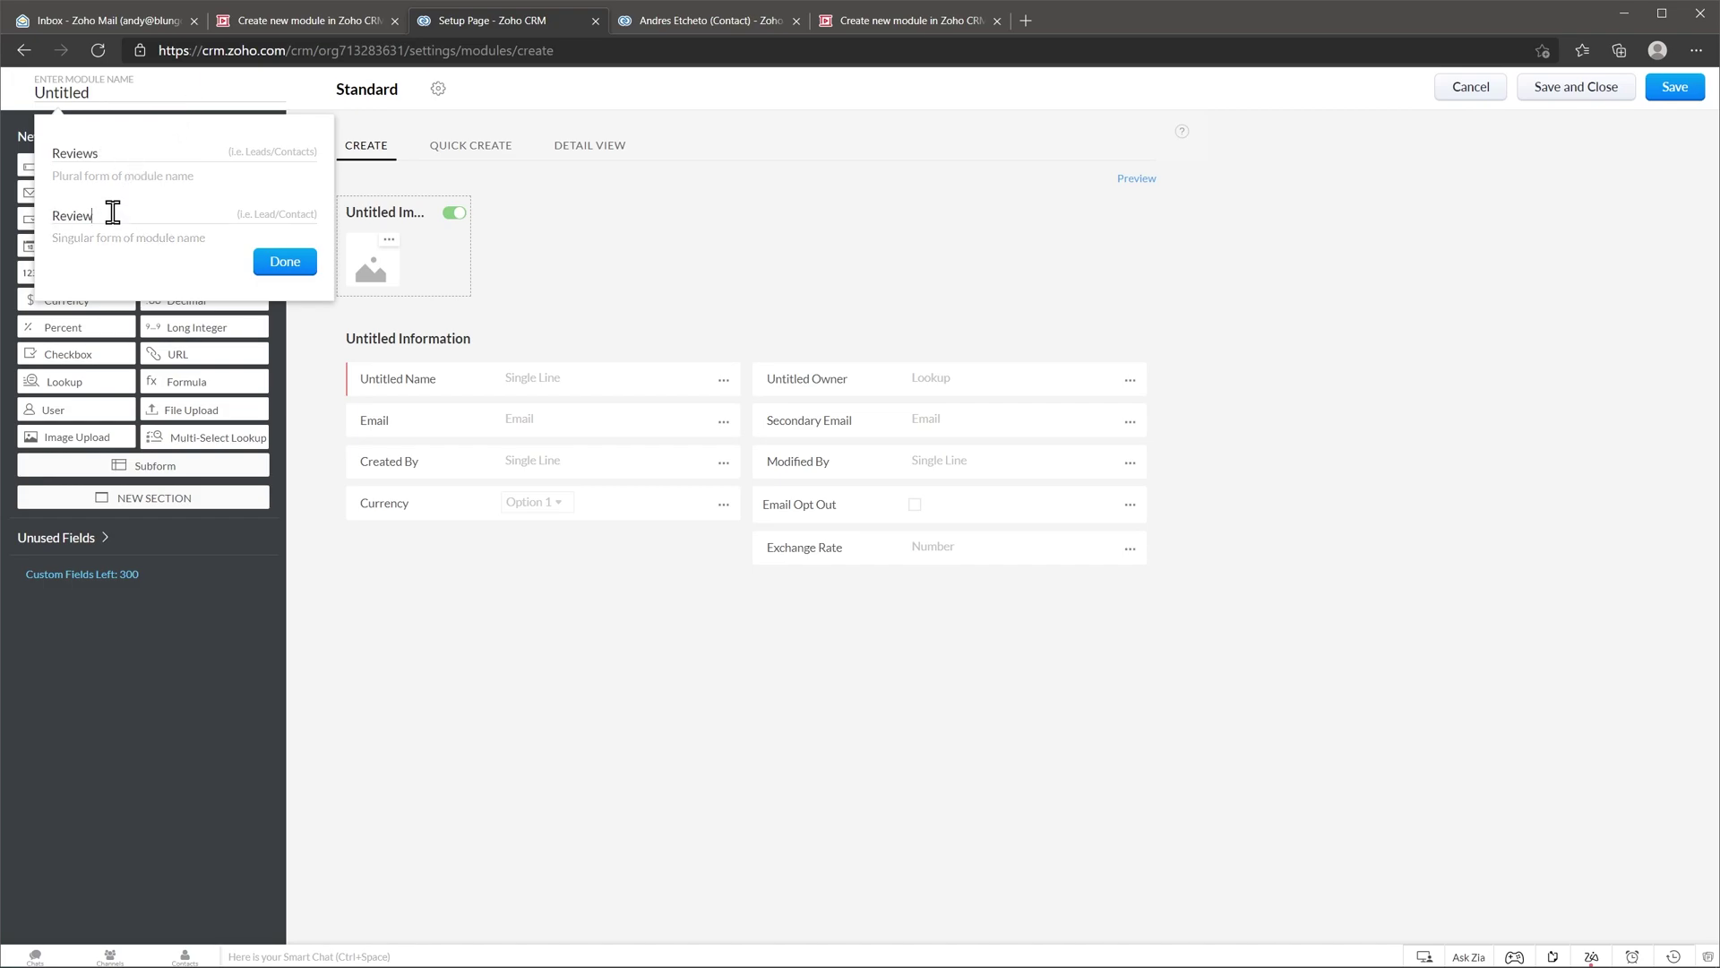
click(277, 262)
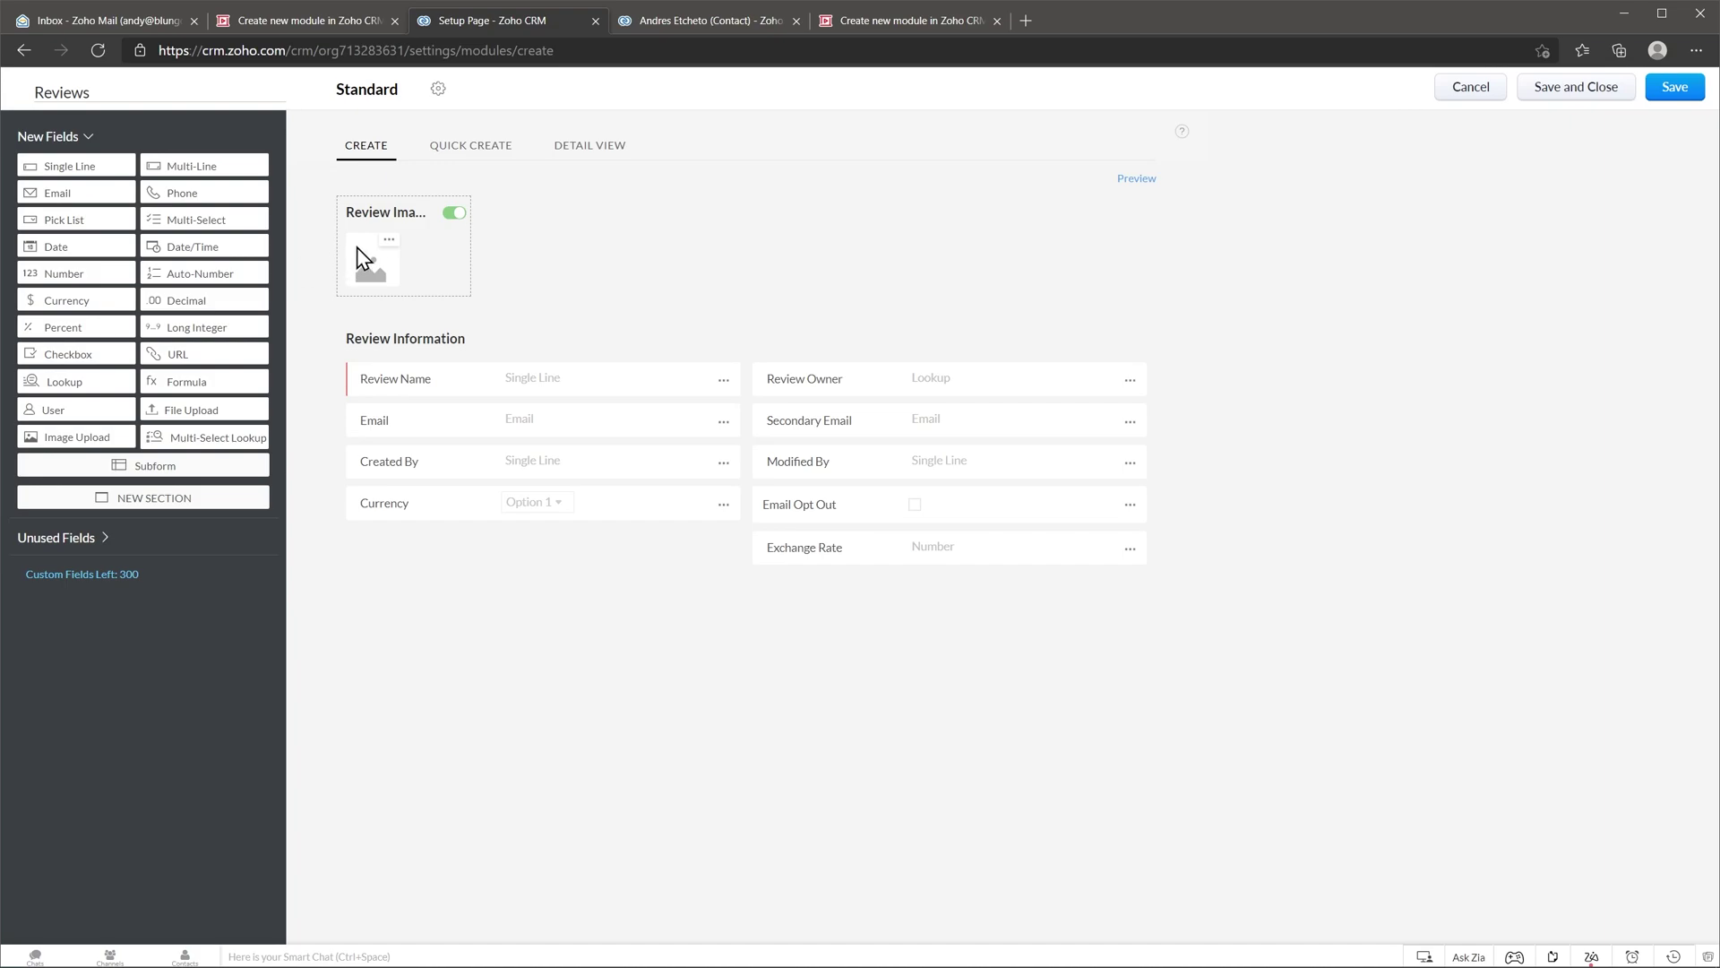
click(455, 213)
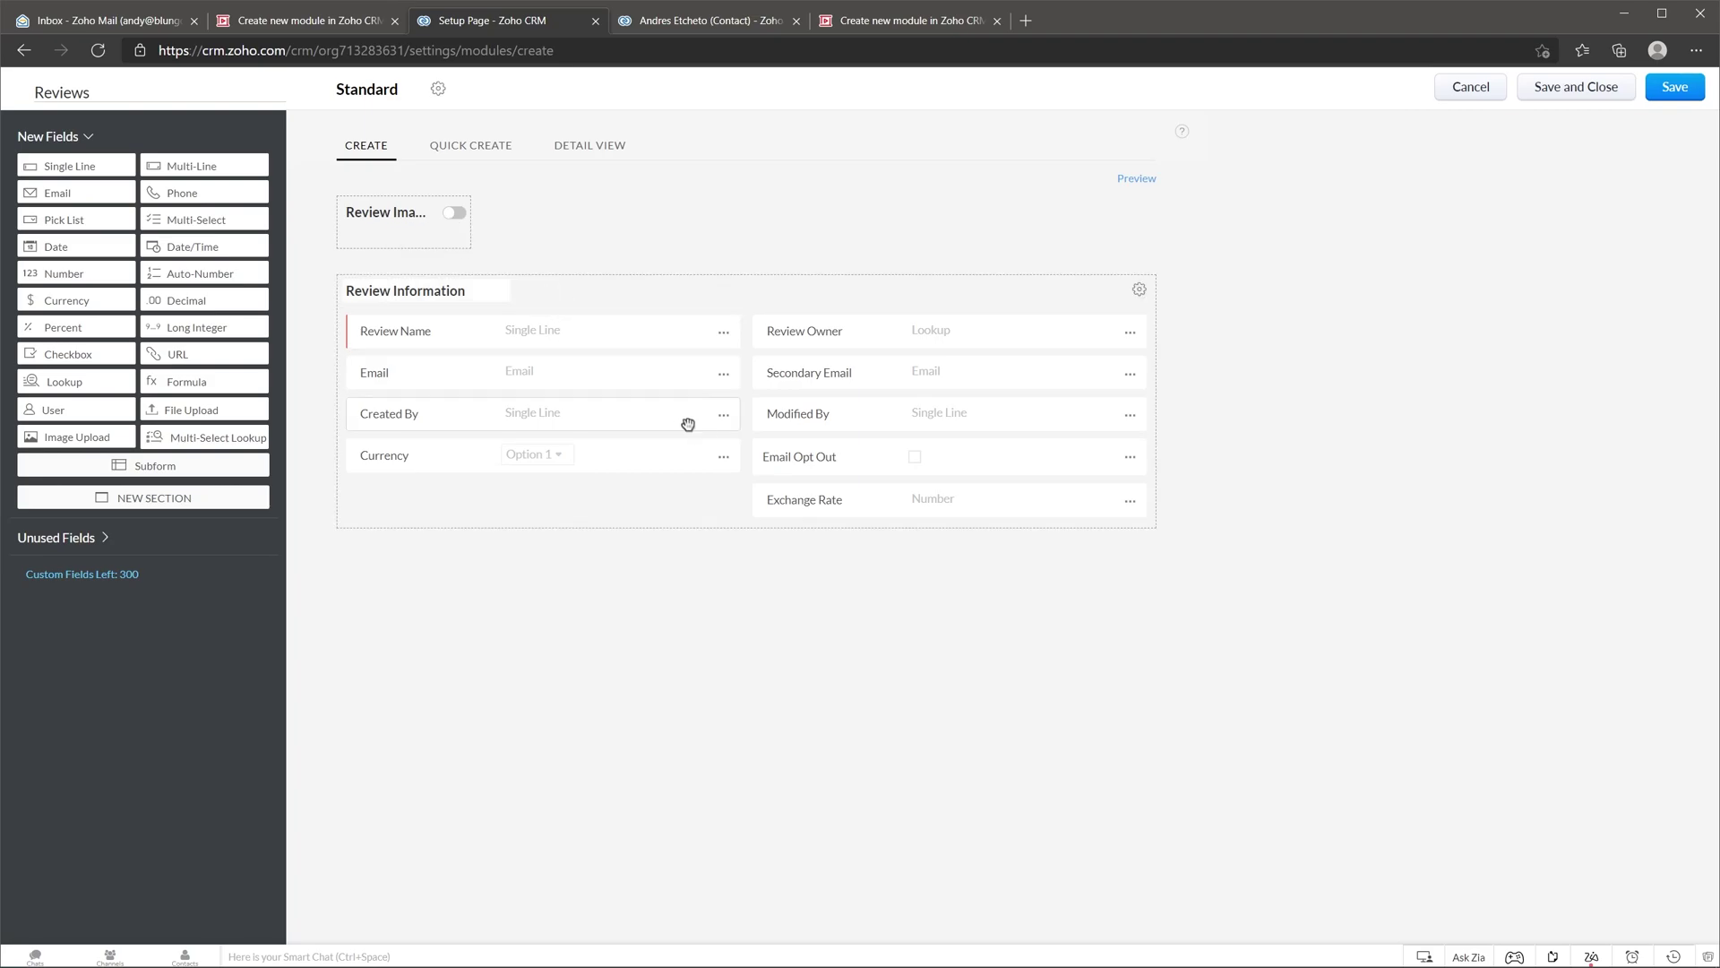
Remove the Currency, Exchange Rate and Email Opt Out fields from Review Information.
click(724, 457)
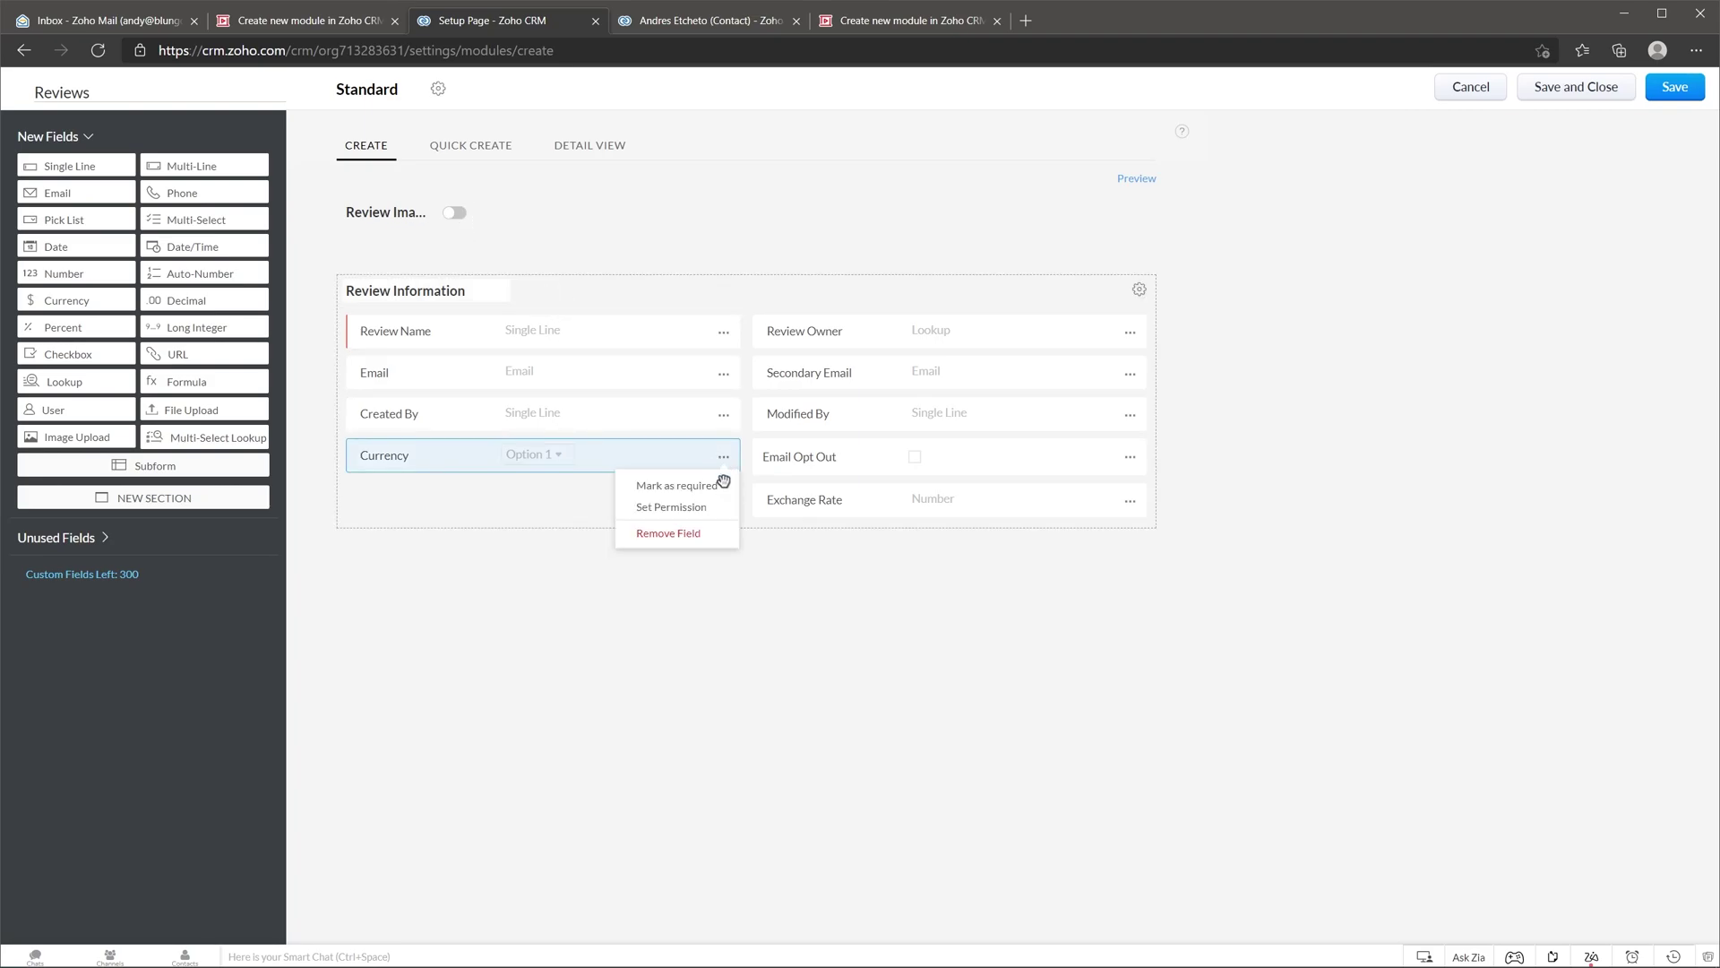
click(708, 541)
click(850, 581)
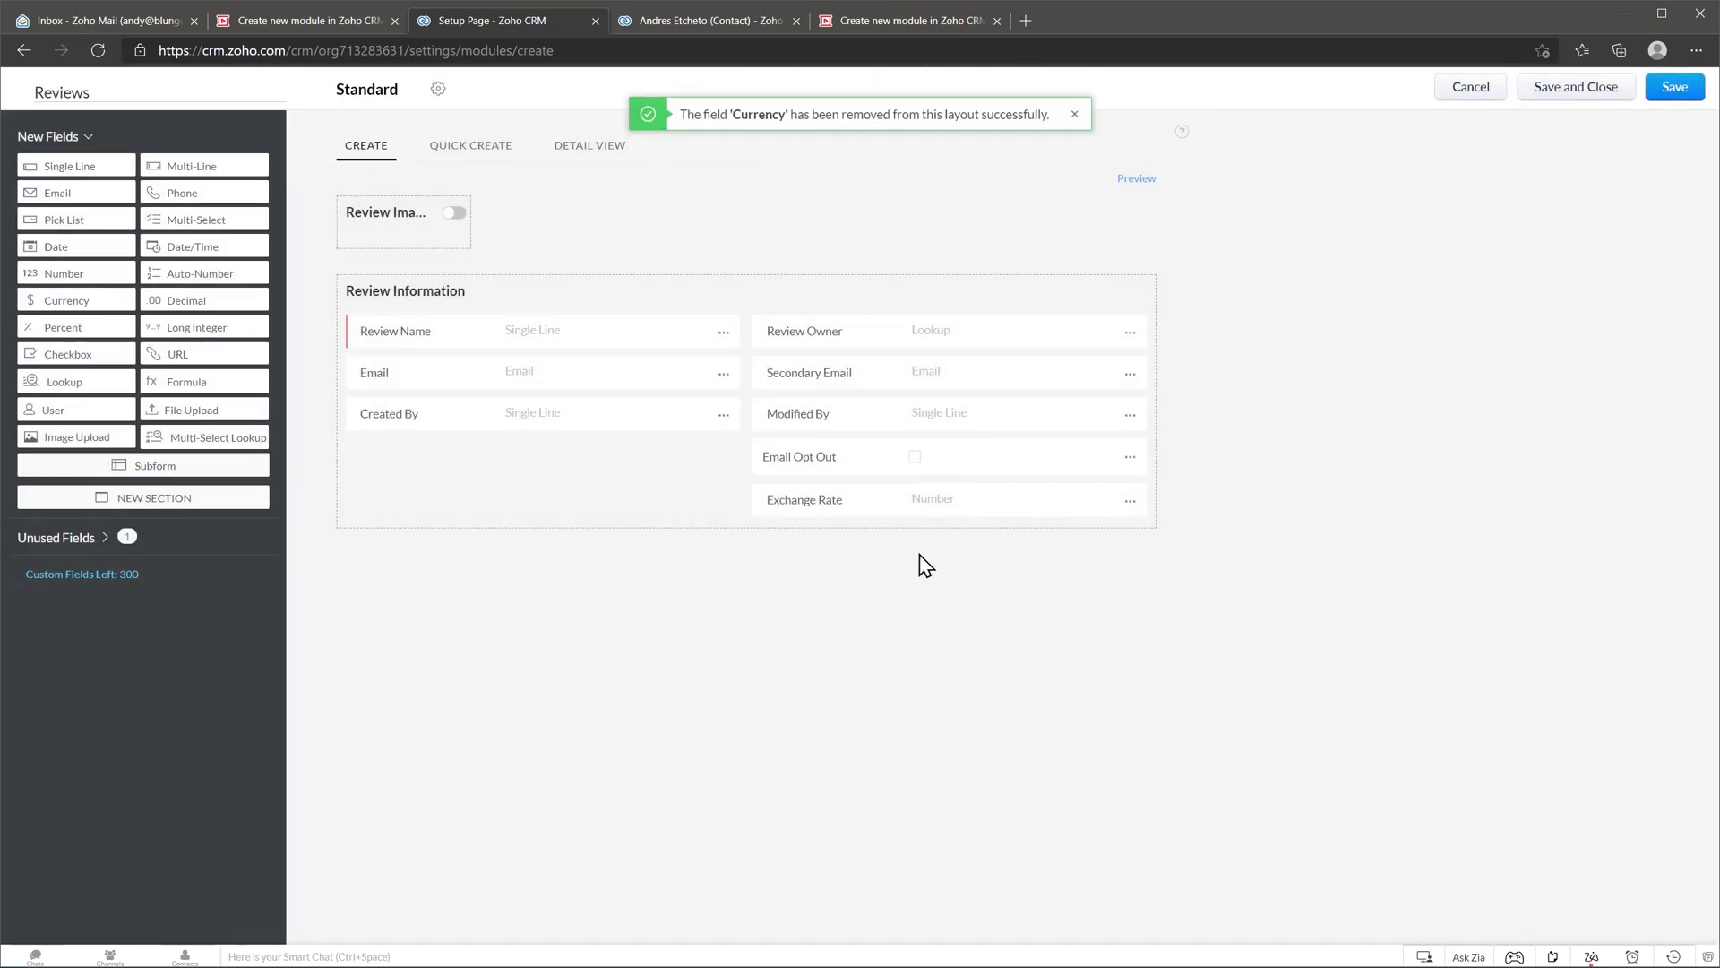
click(1130, 500)
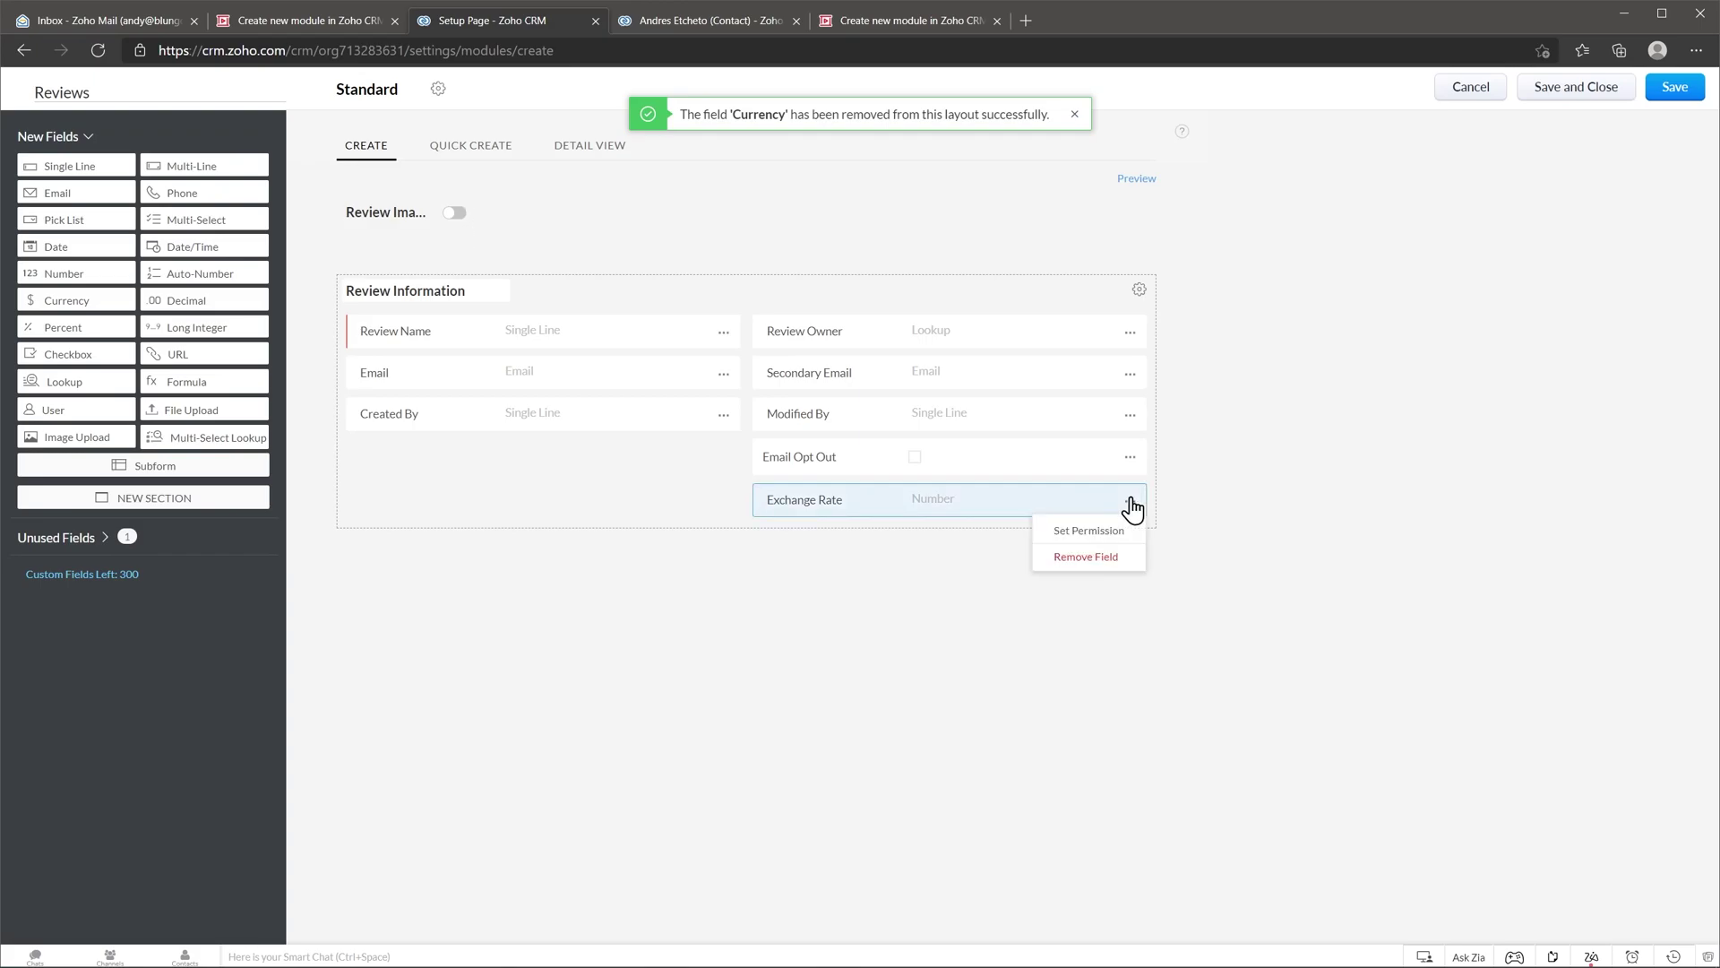
click(1100, 558)
click(940, 581)
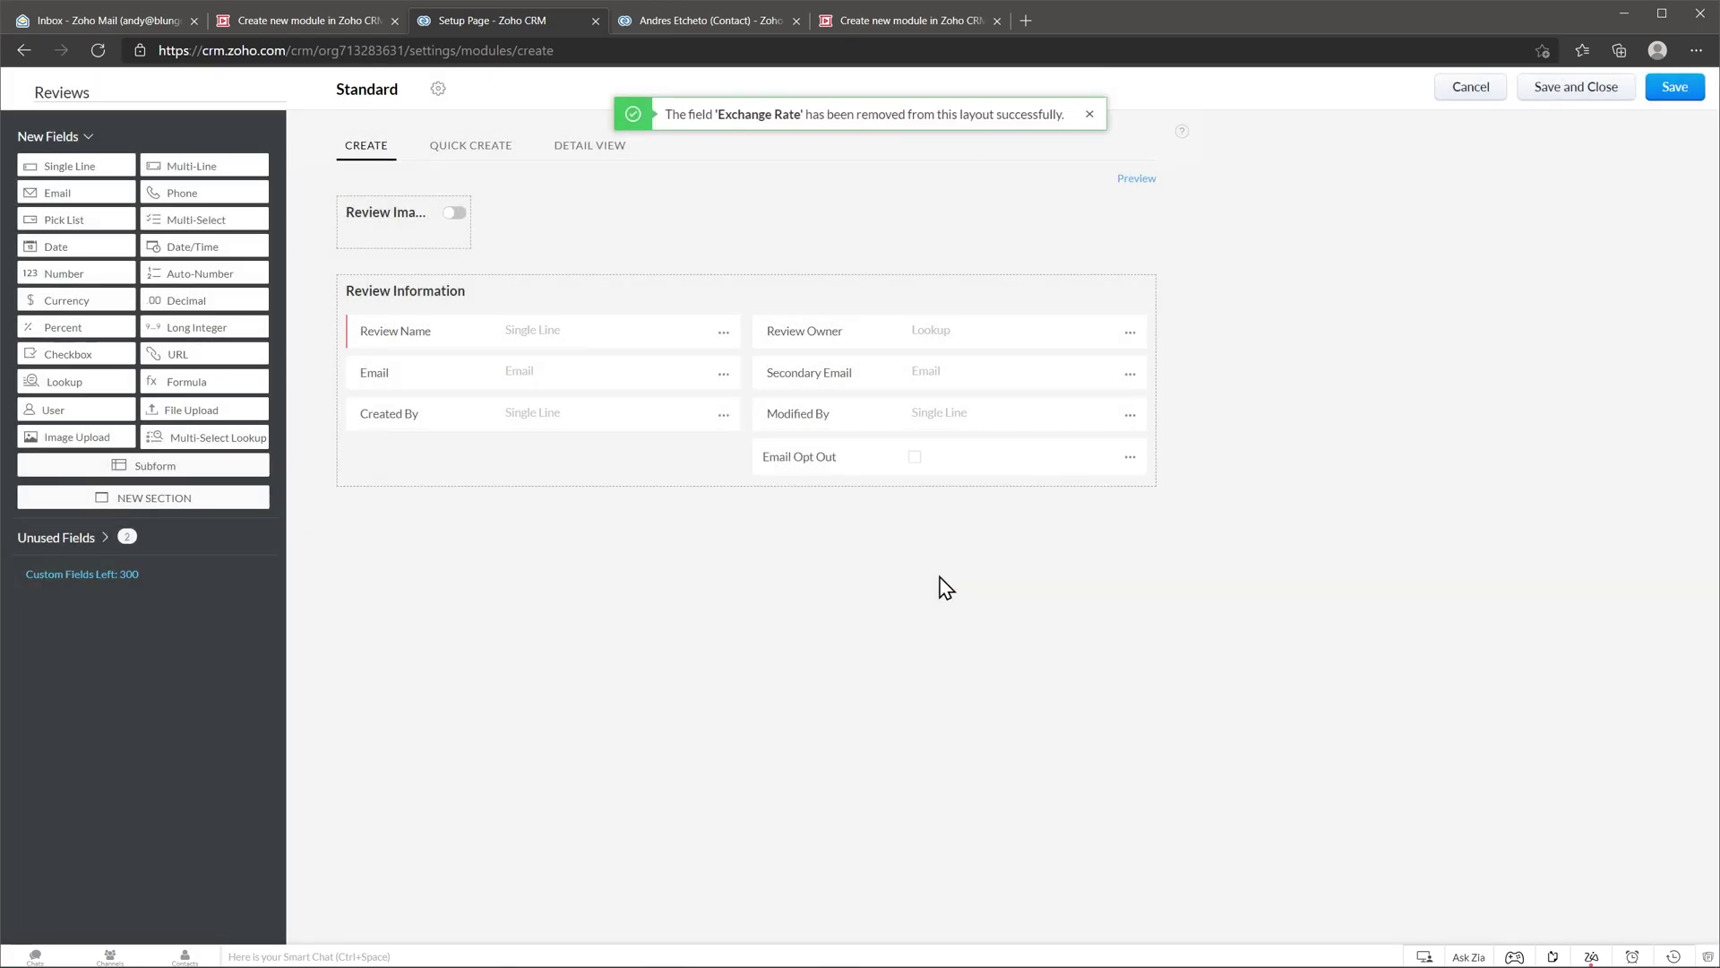
click(1128, 459)
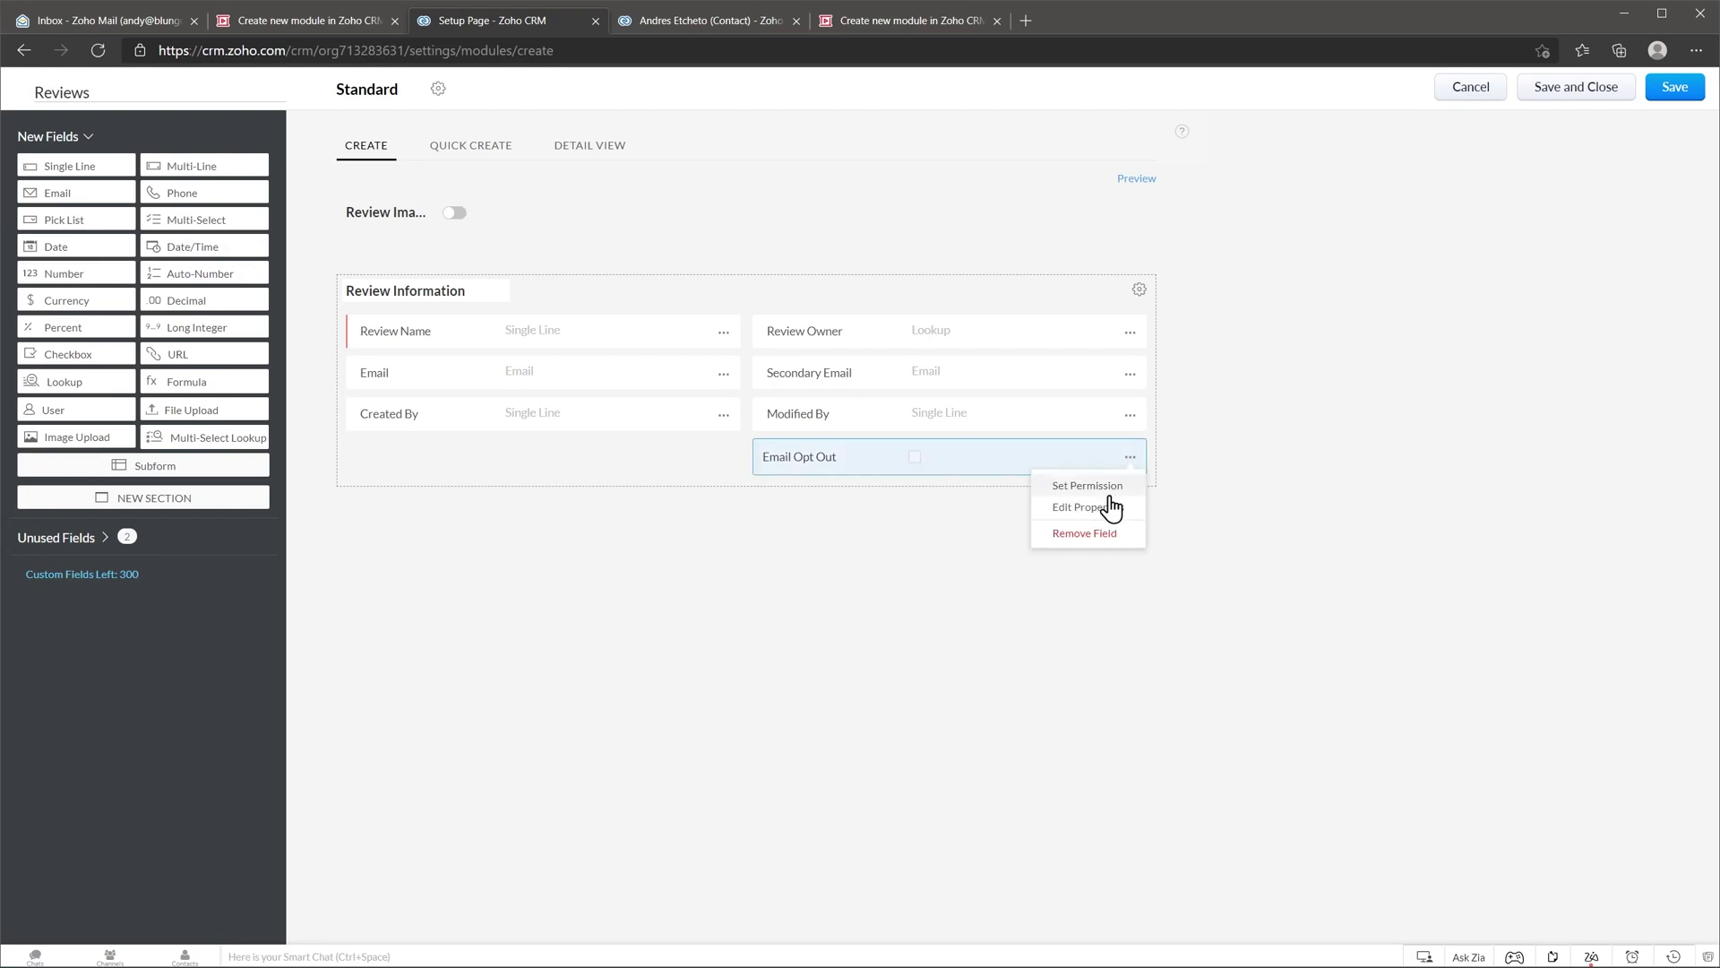
click(1099, 535)
click(922, 580)
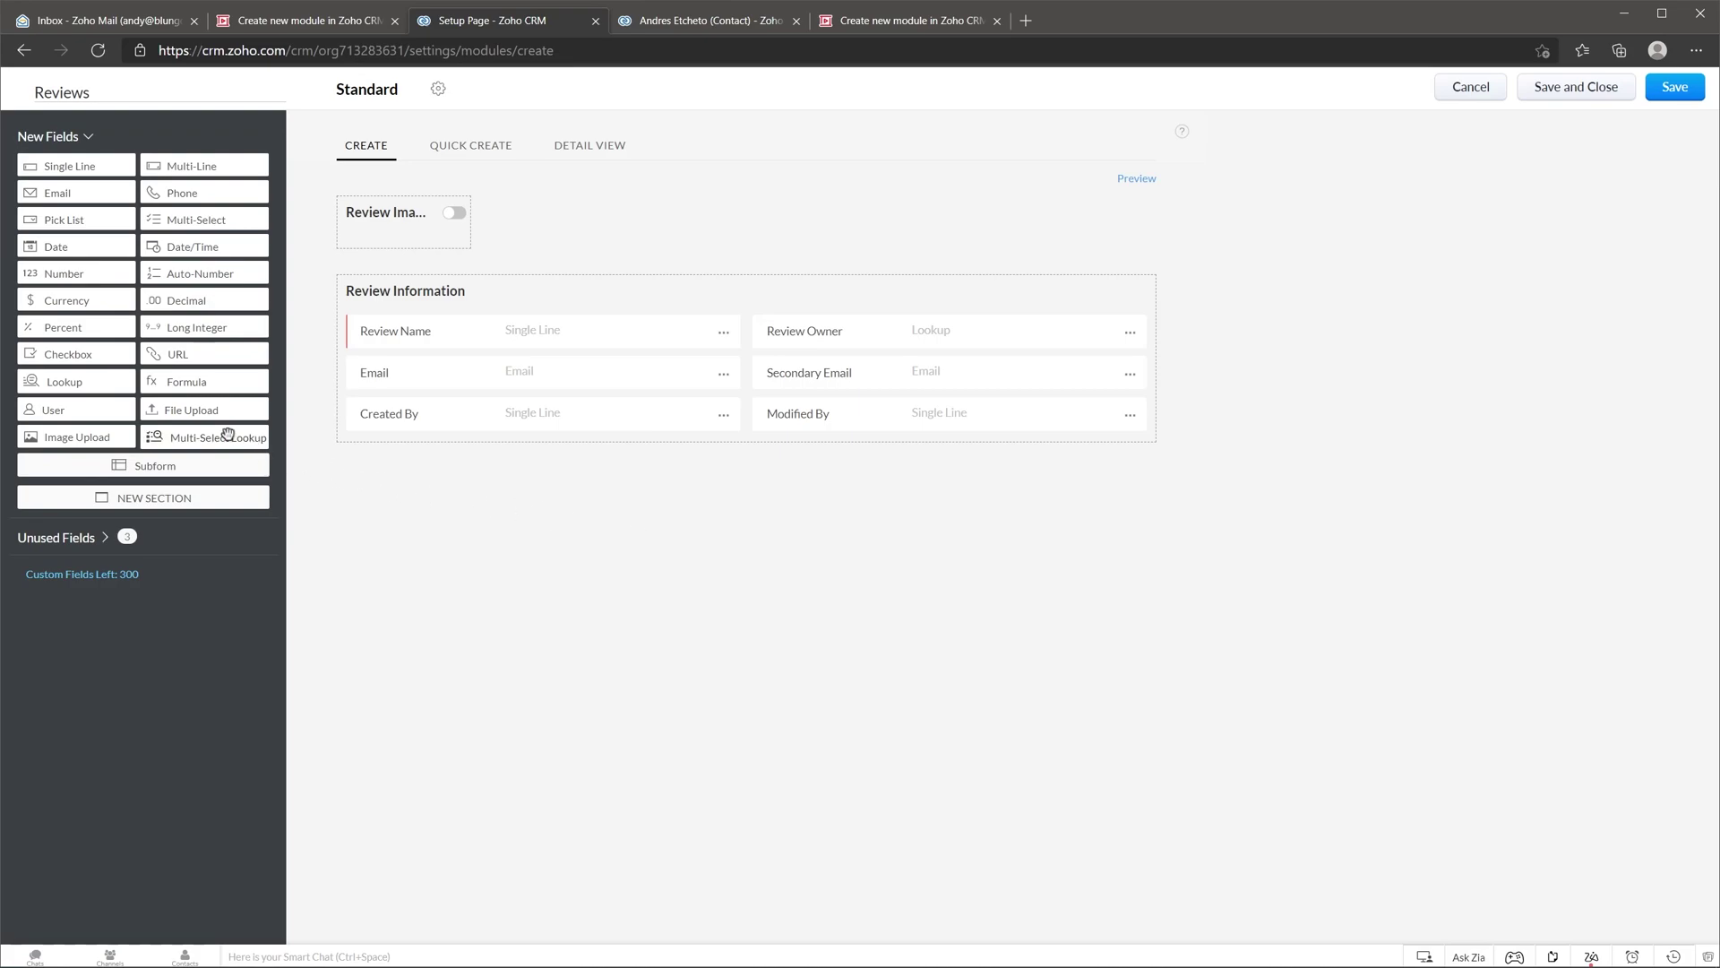
Add a 'Related Contact' lookup to Contacts, with the related list titled 'Reviews'.
drag(85, 385, 412, 452)
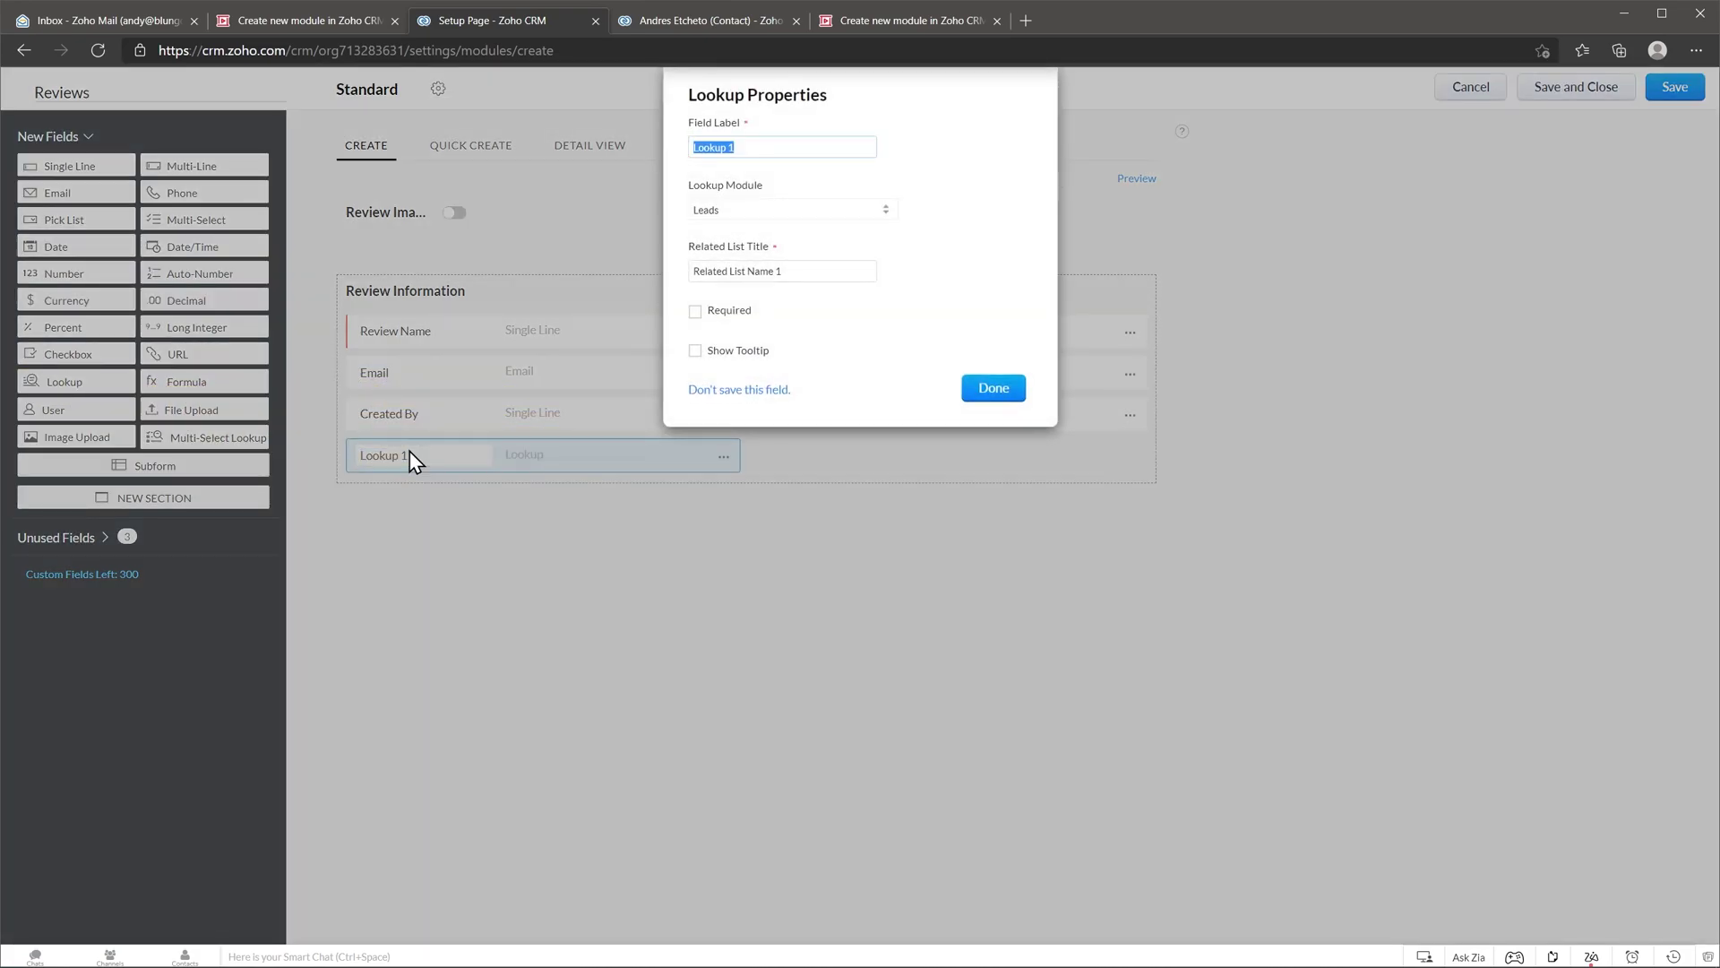
text(Related Contact)
click(855, 213)
click(828, 245)
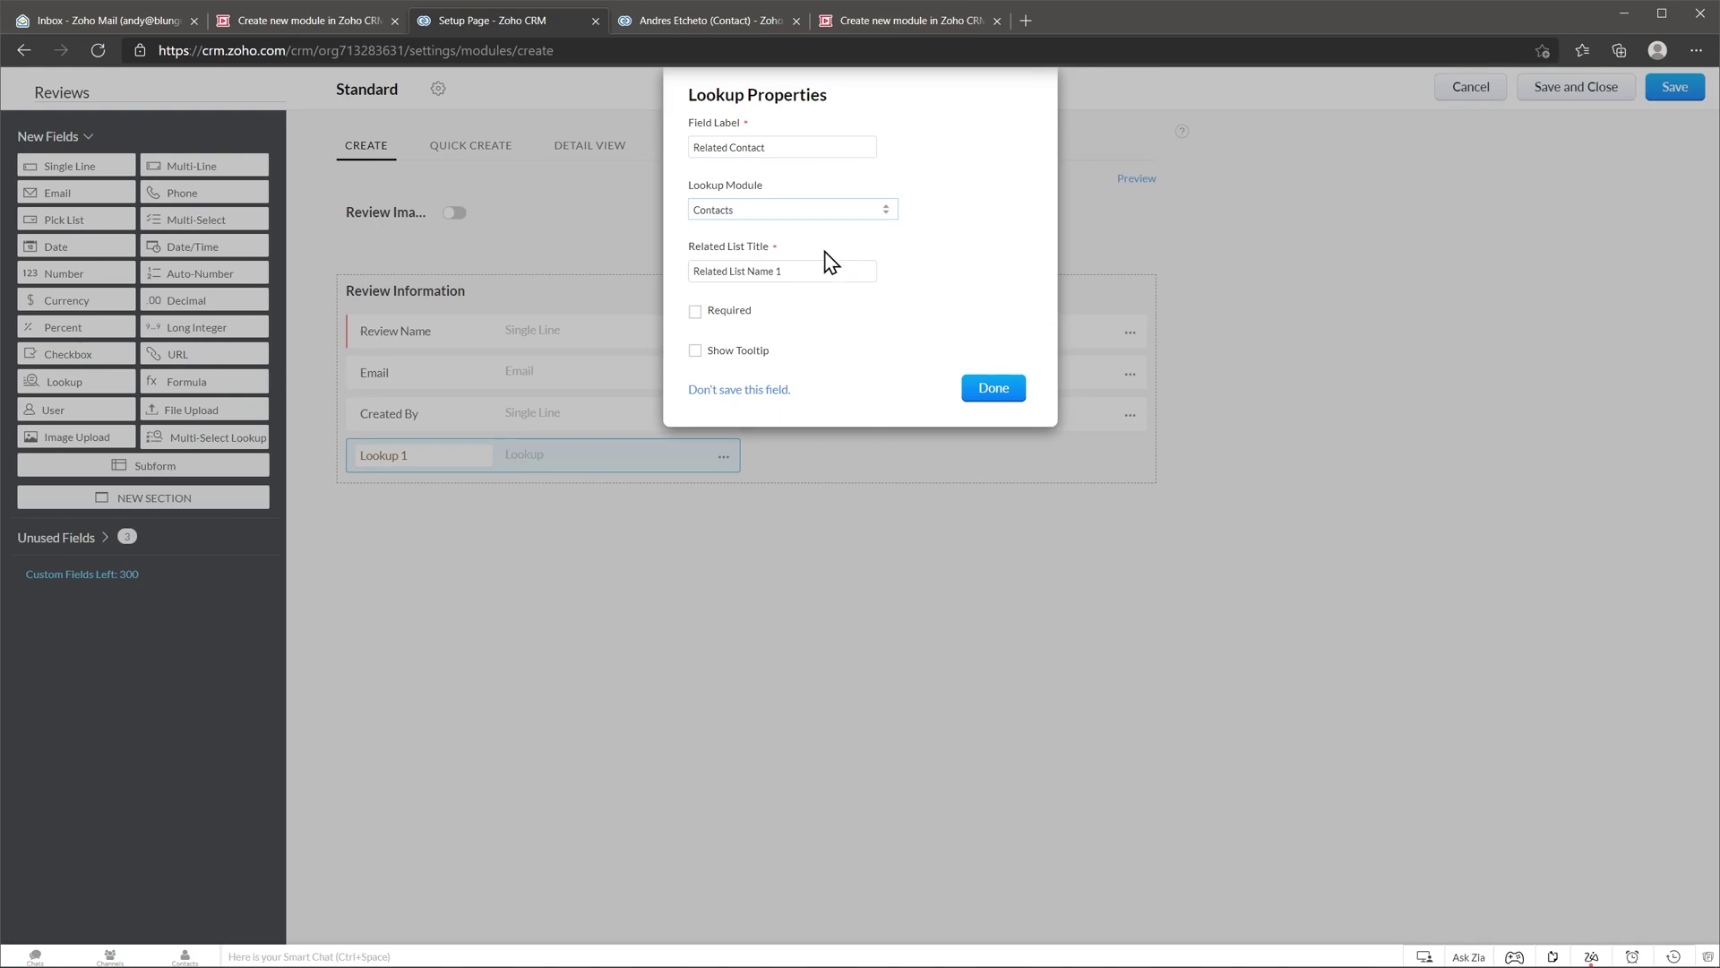
click(811, 269)
key(ctrl+a)
text(Reviews)
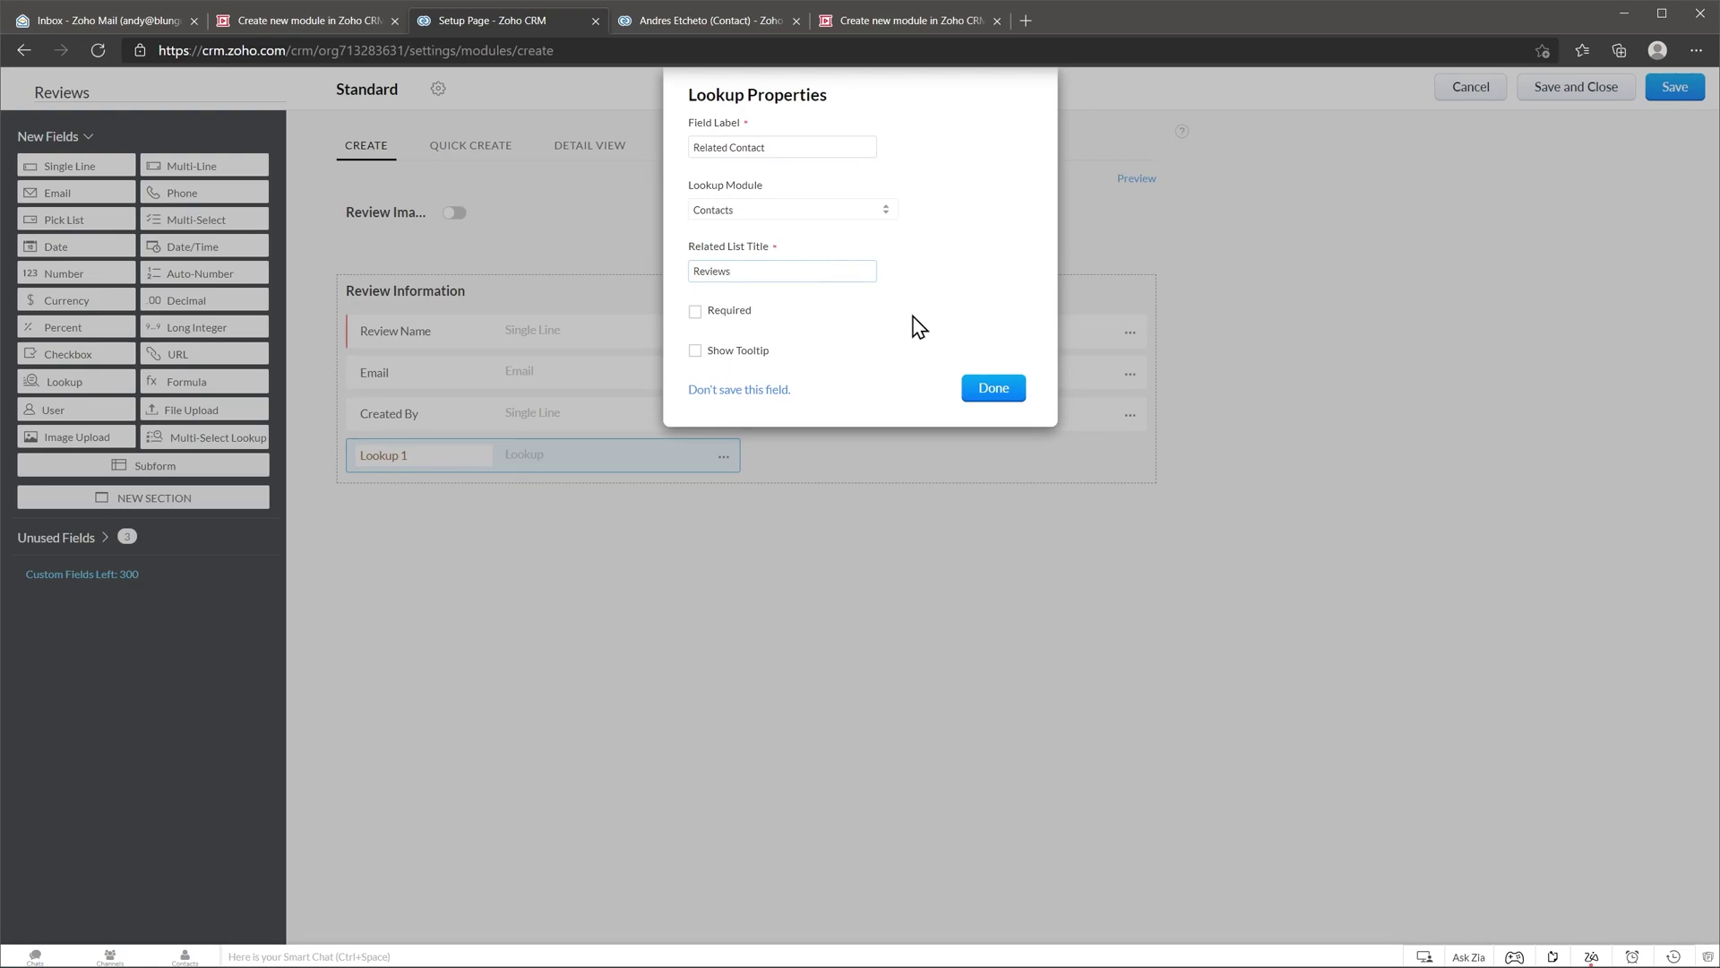
click(991, 388)
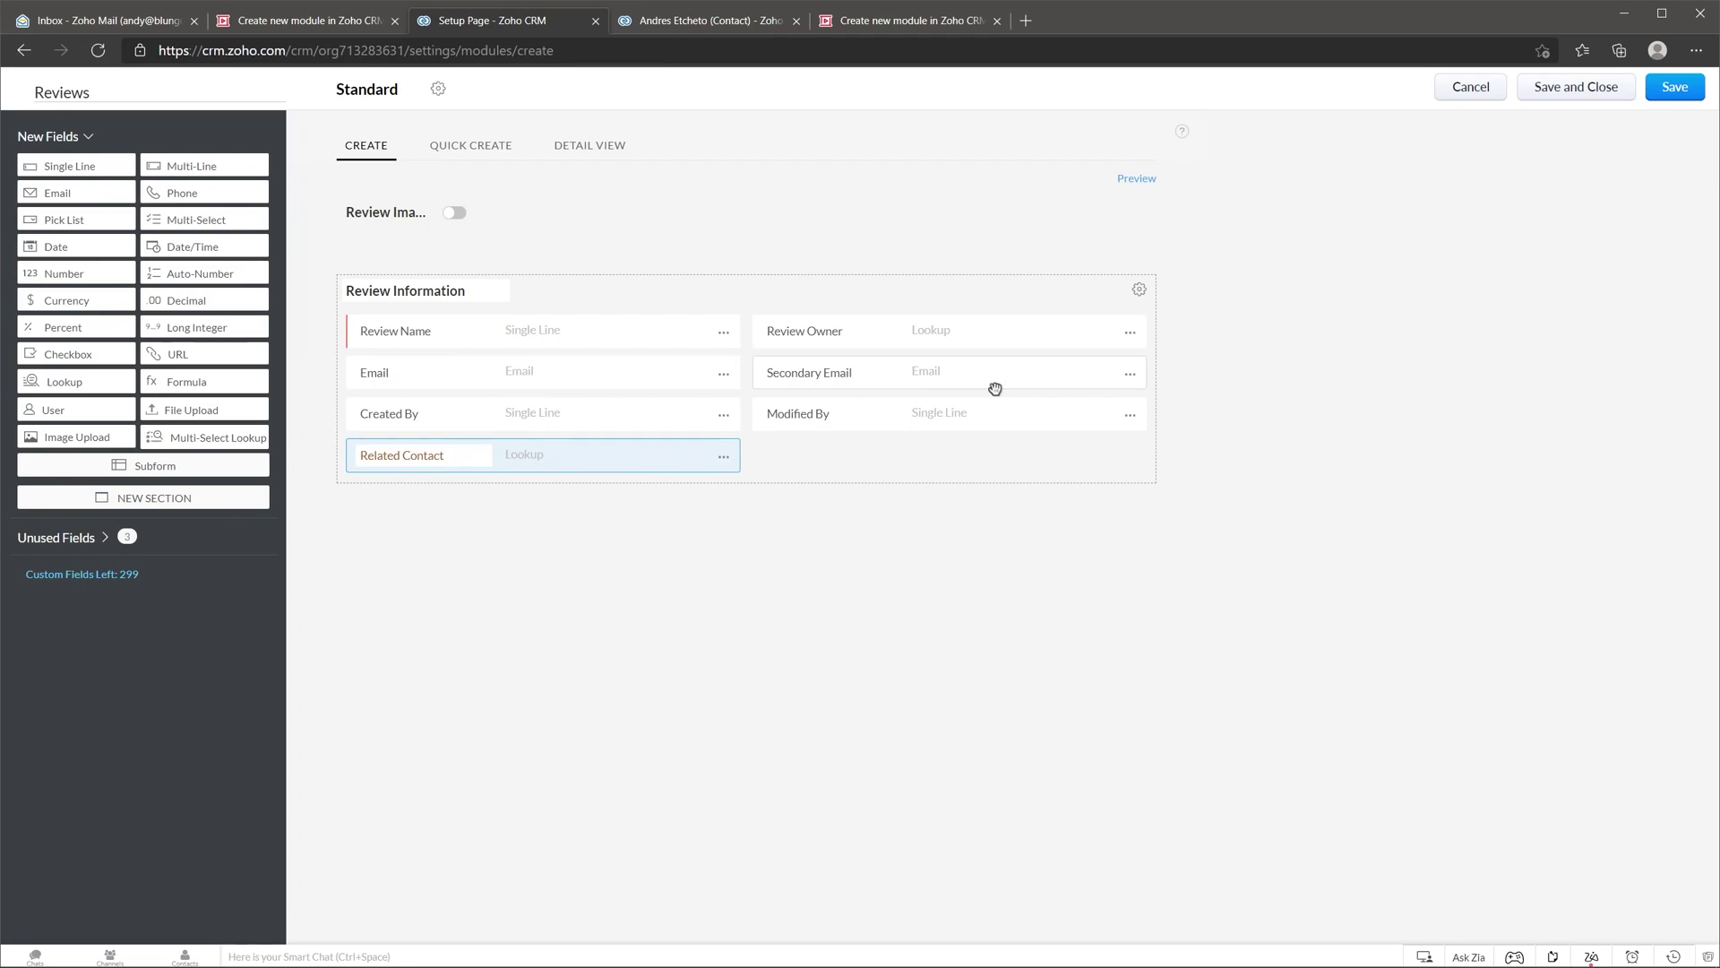
Create a section named Rating containing a 'Stars' number field and a 'Review' multi-line field.
drag(255, 497, 503, 519)
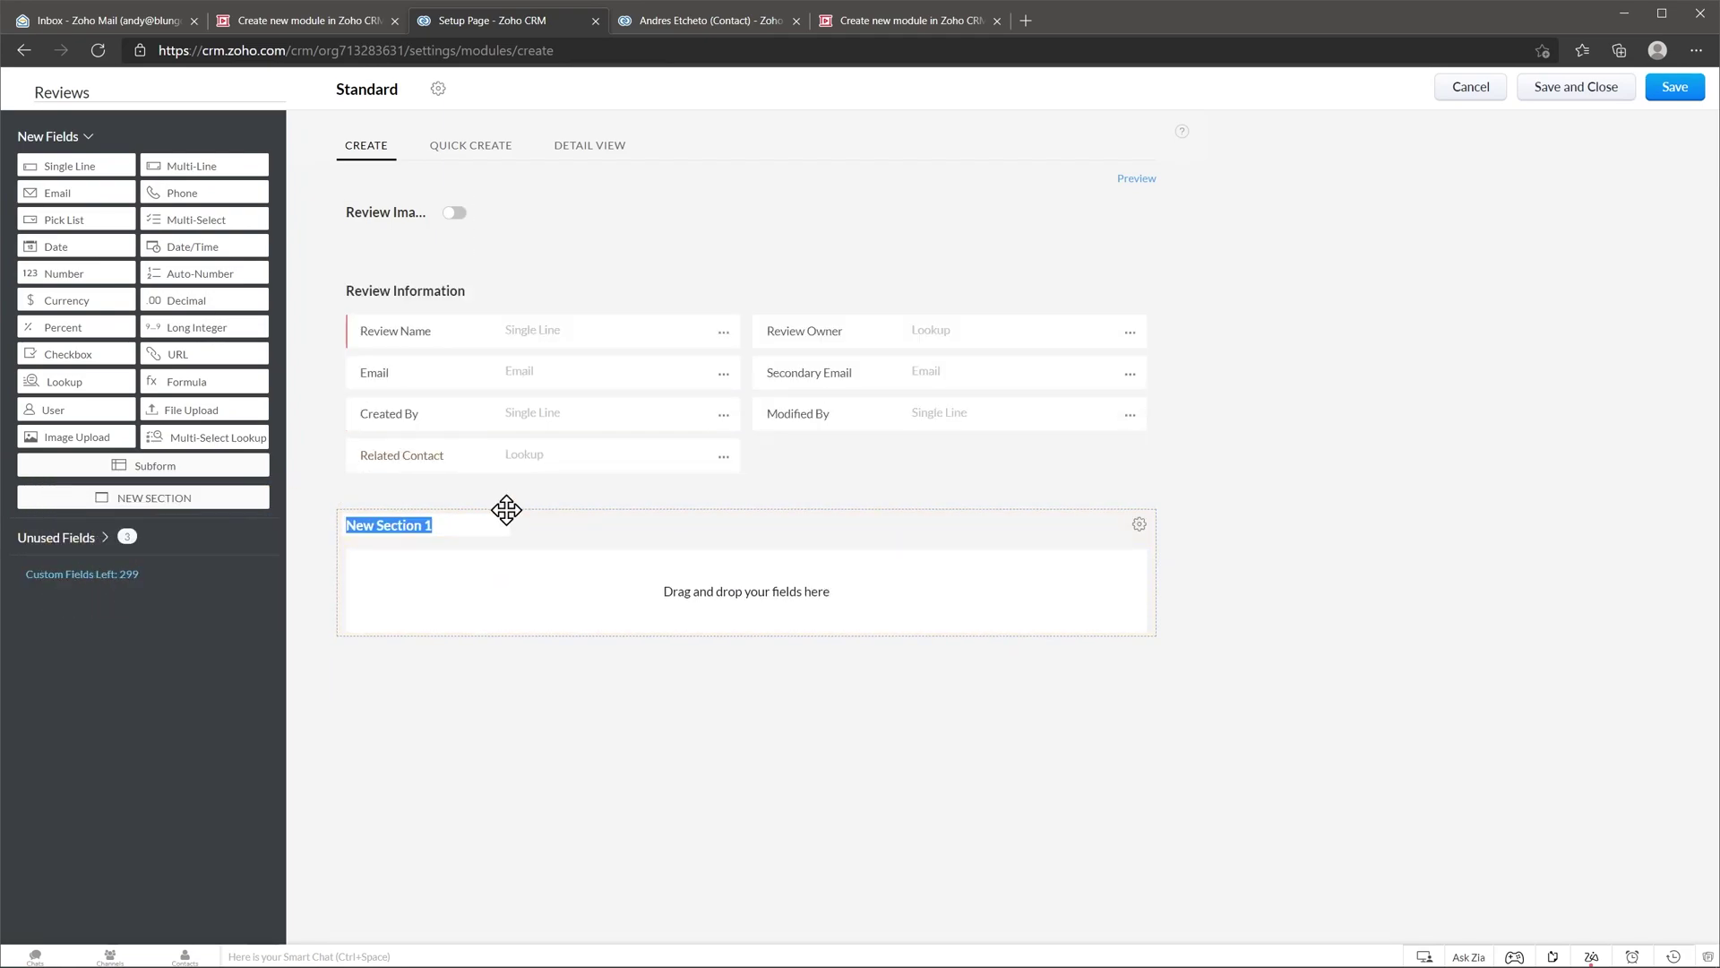
text(Rating)
drag(109, 273, 441, 576)
click(423, 564)
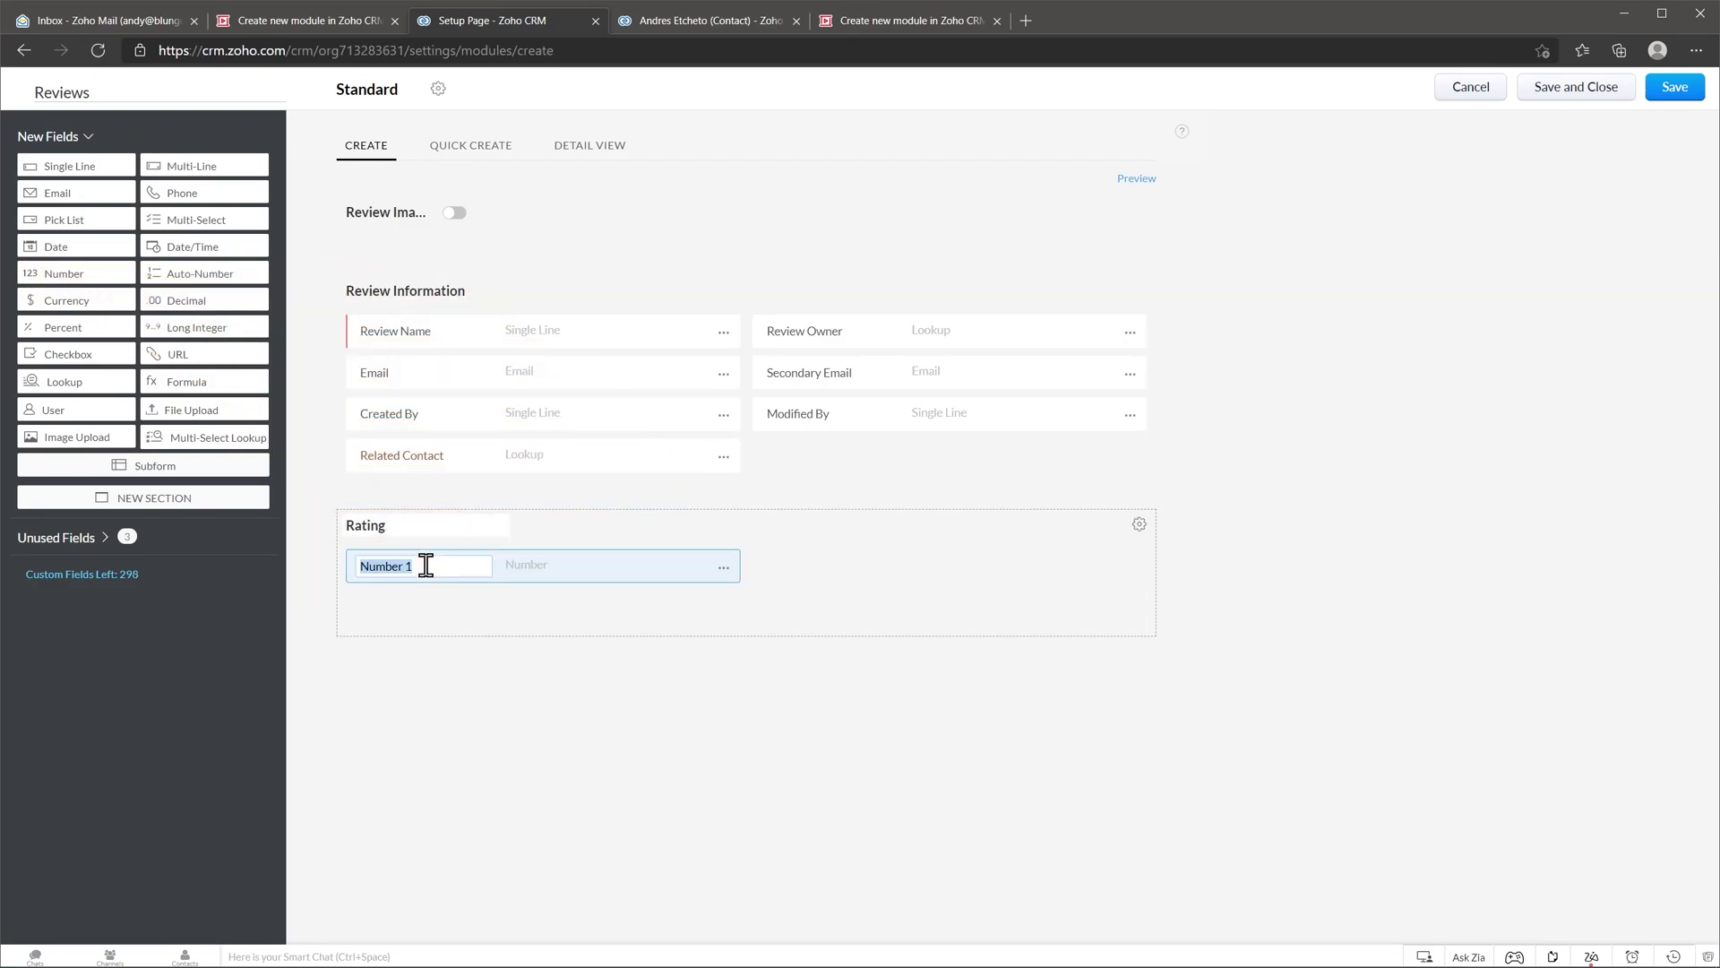
text(Stars)
drag(256, 166, 489, 643)
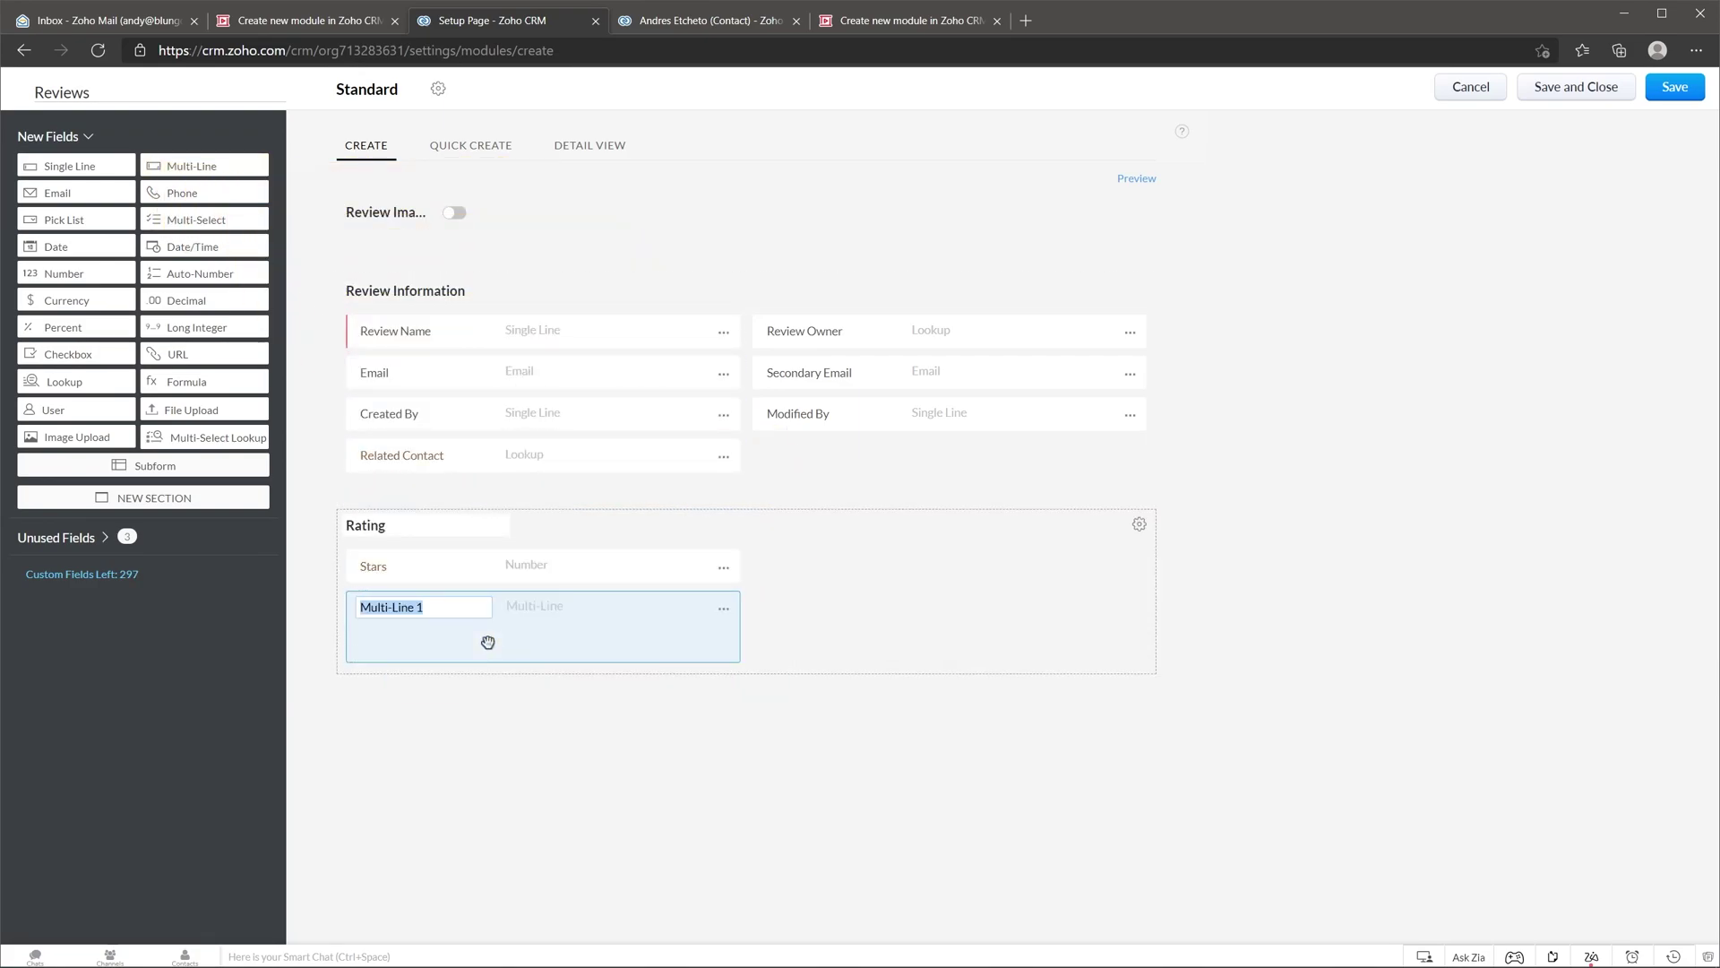
text(Review)
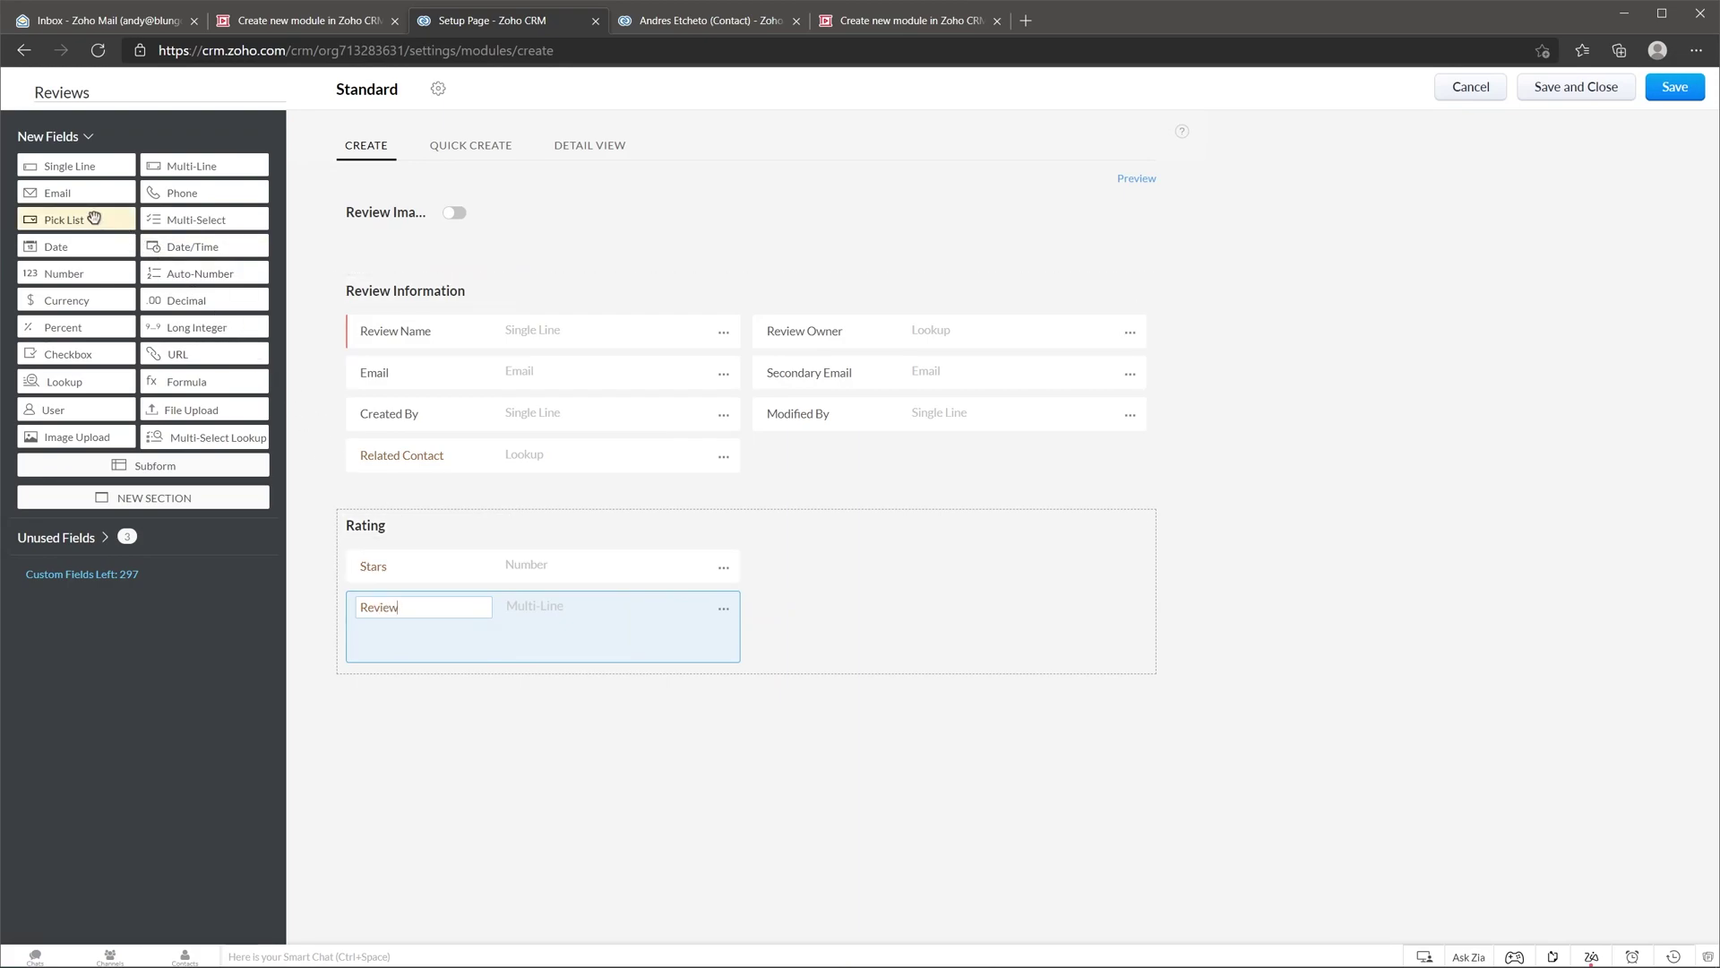
Put a 'Platform' pick list with the options Google and Yelp in the Rating section.
drag(103, 220, 933, 564)
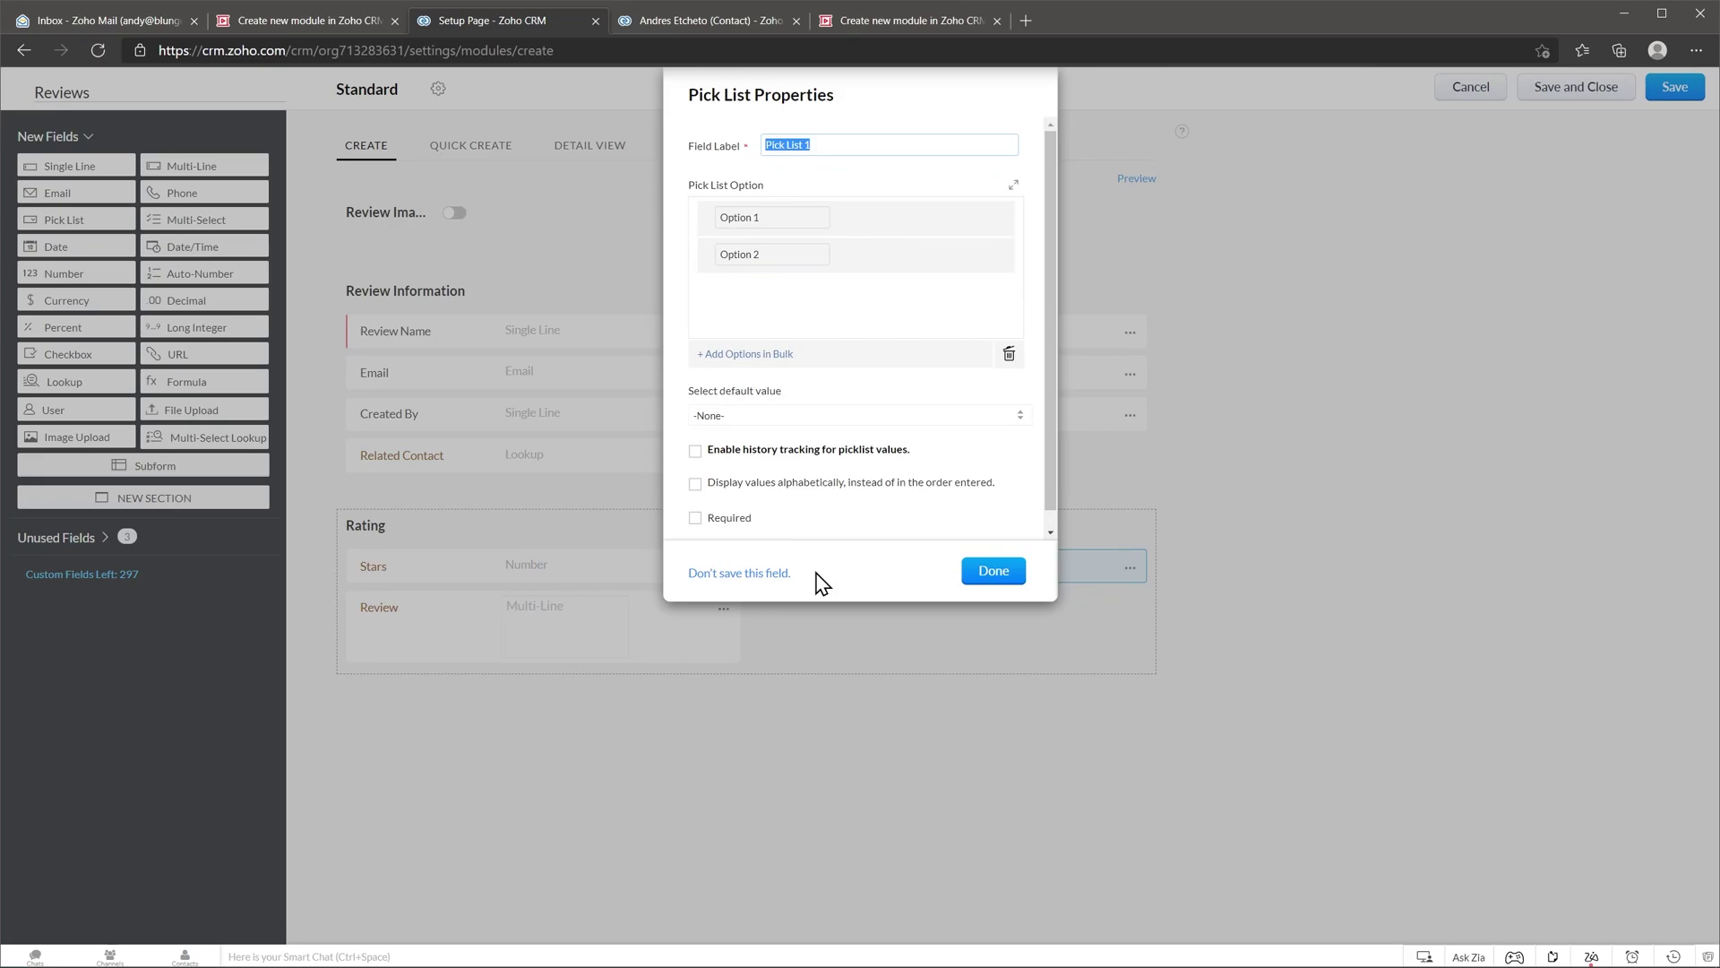
text(Platform)
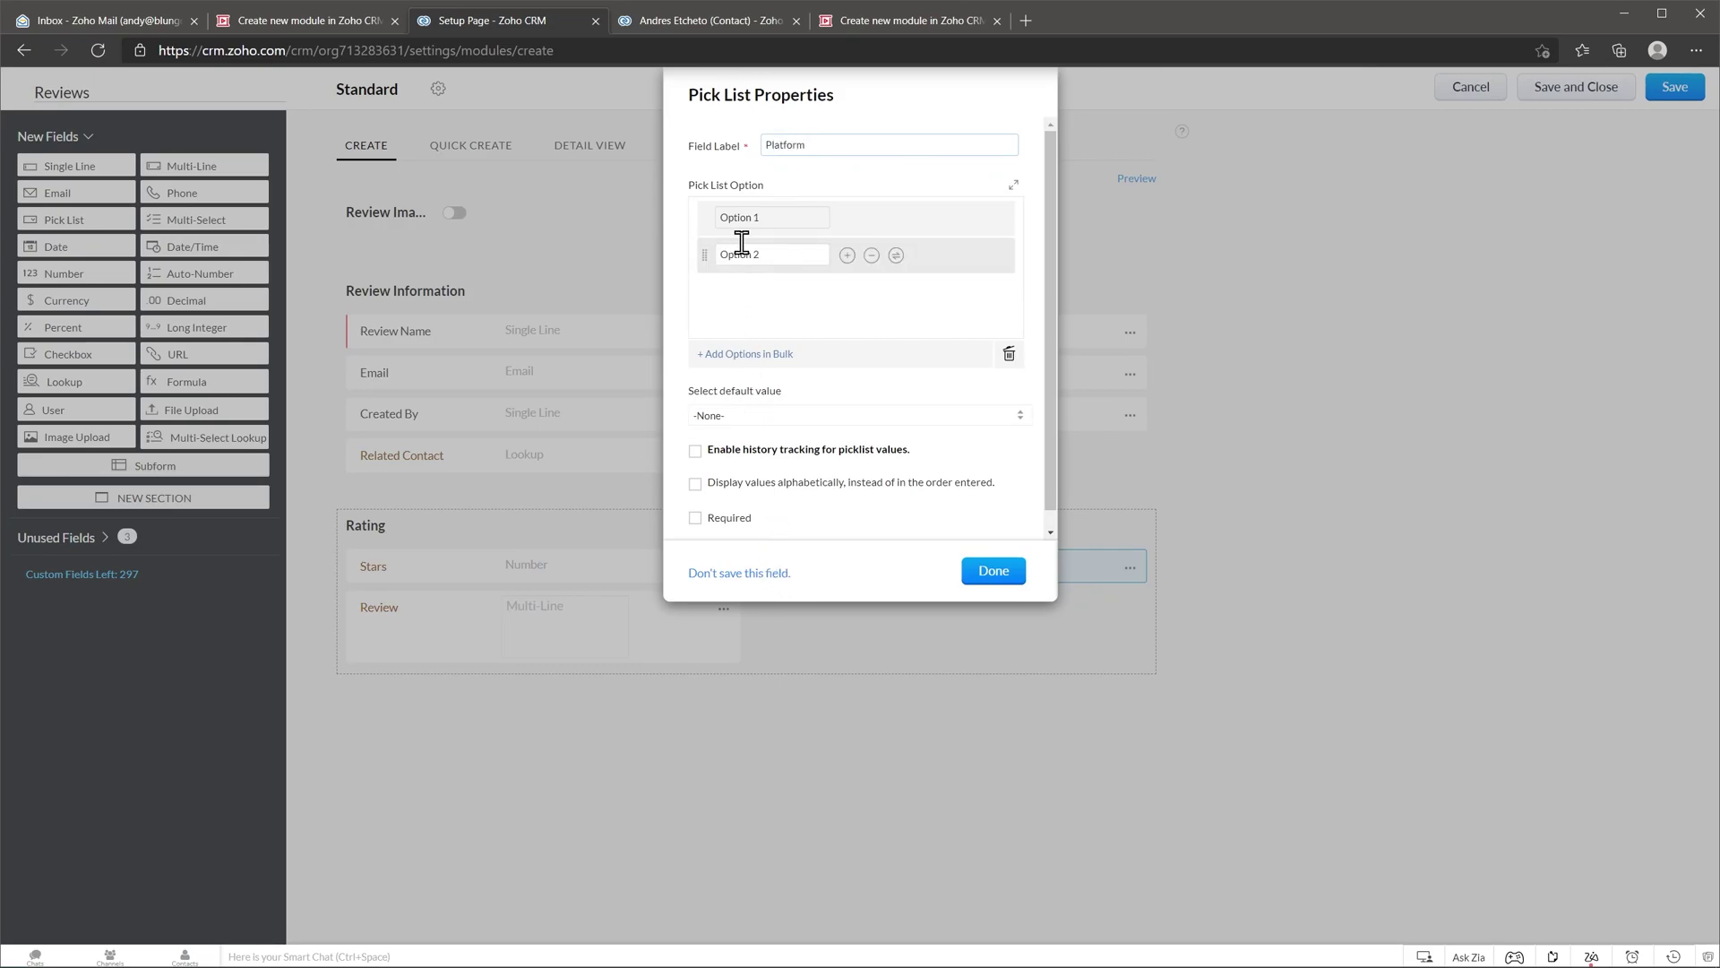
click(767, 224)
key(BackSpace)
key(BackSpace)
key(BackSpace)
key(BackSpace)
key(BackSpace)
key(BackSpace)
key(BackSpace)
key(BackSpace)
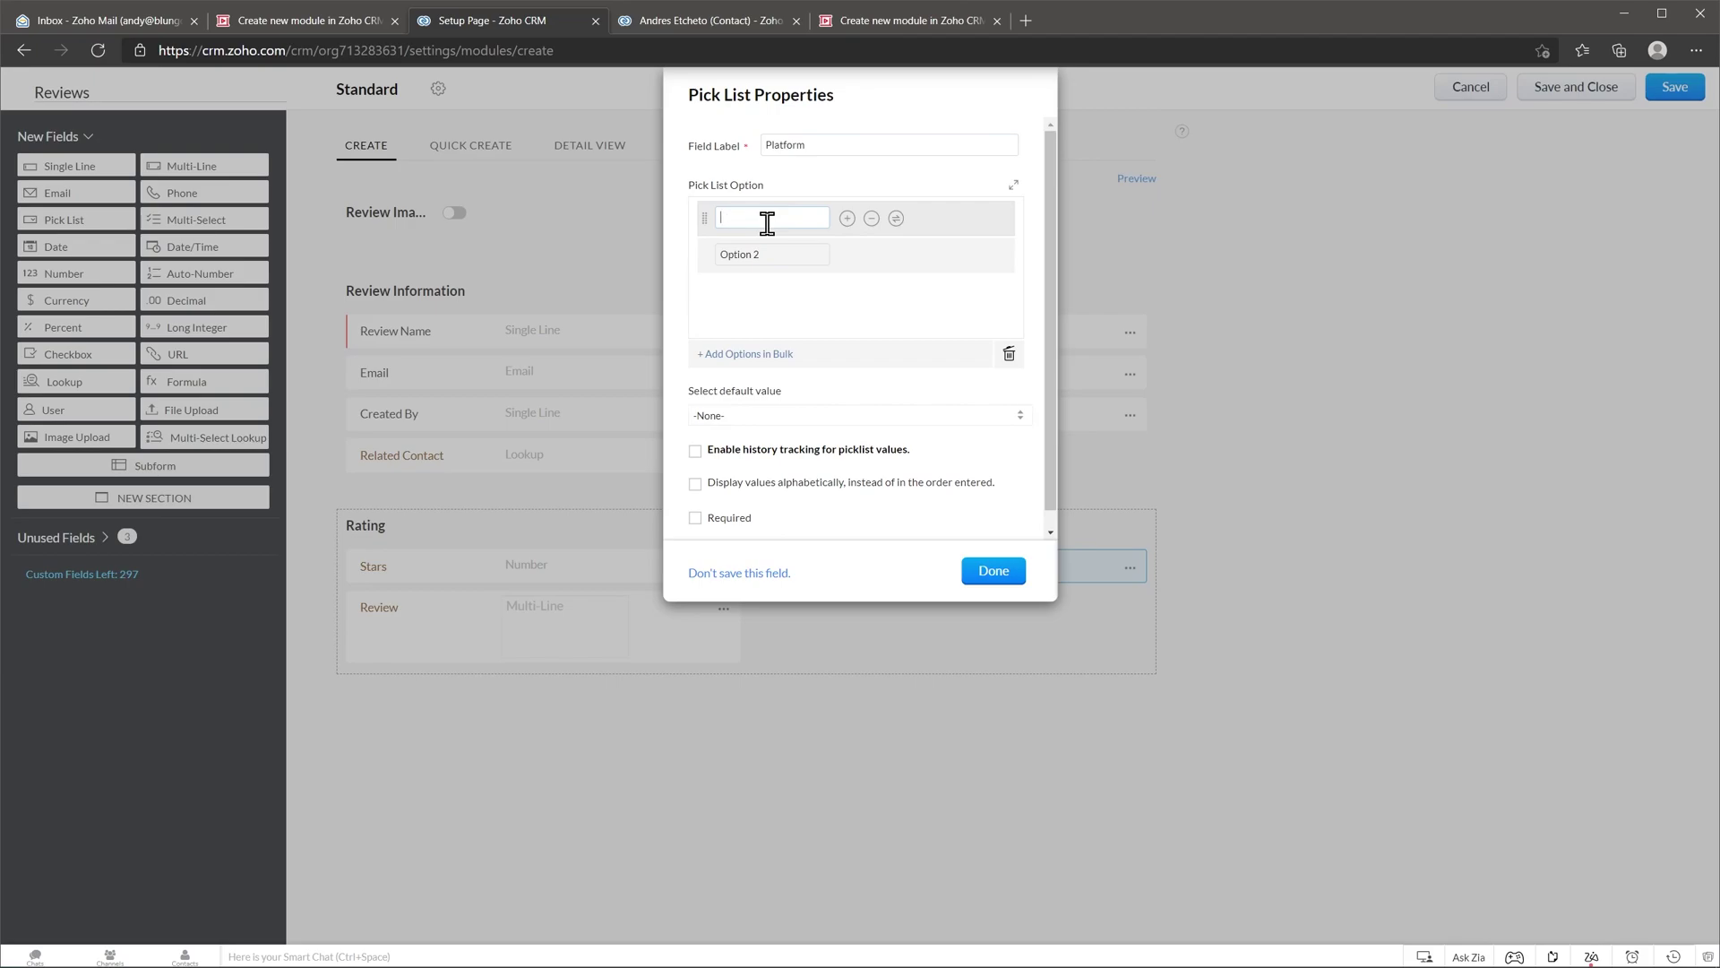
text(Google)
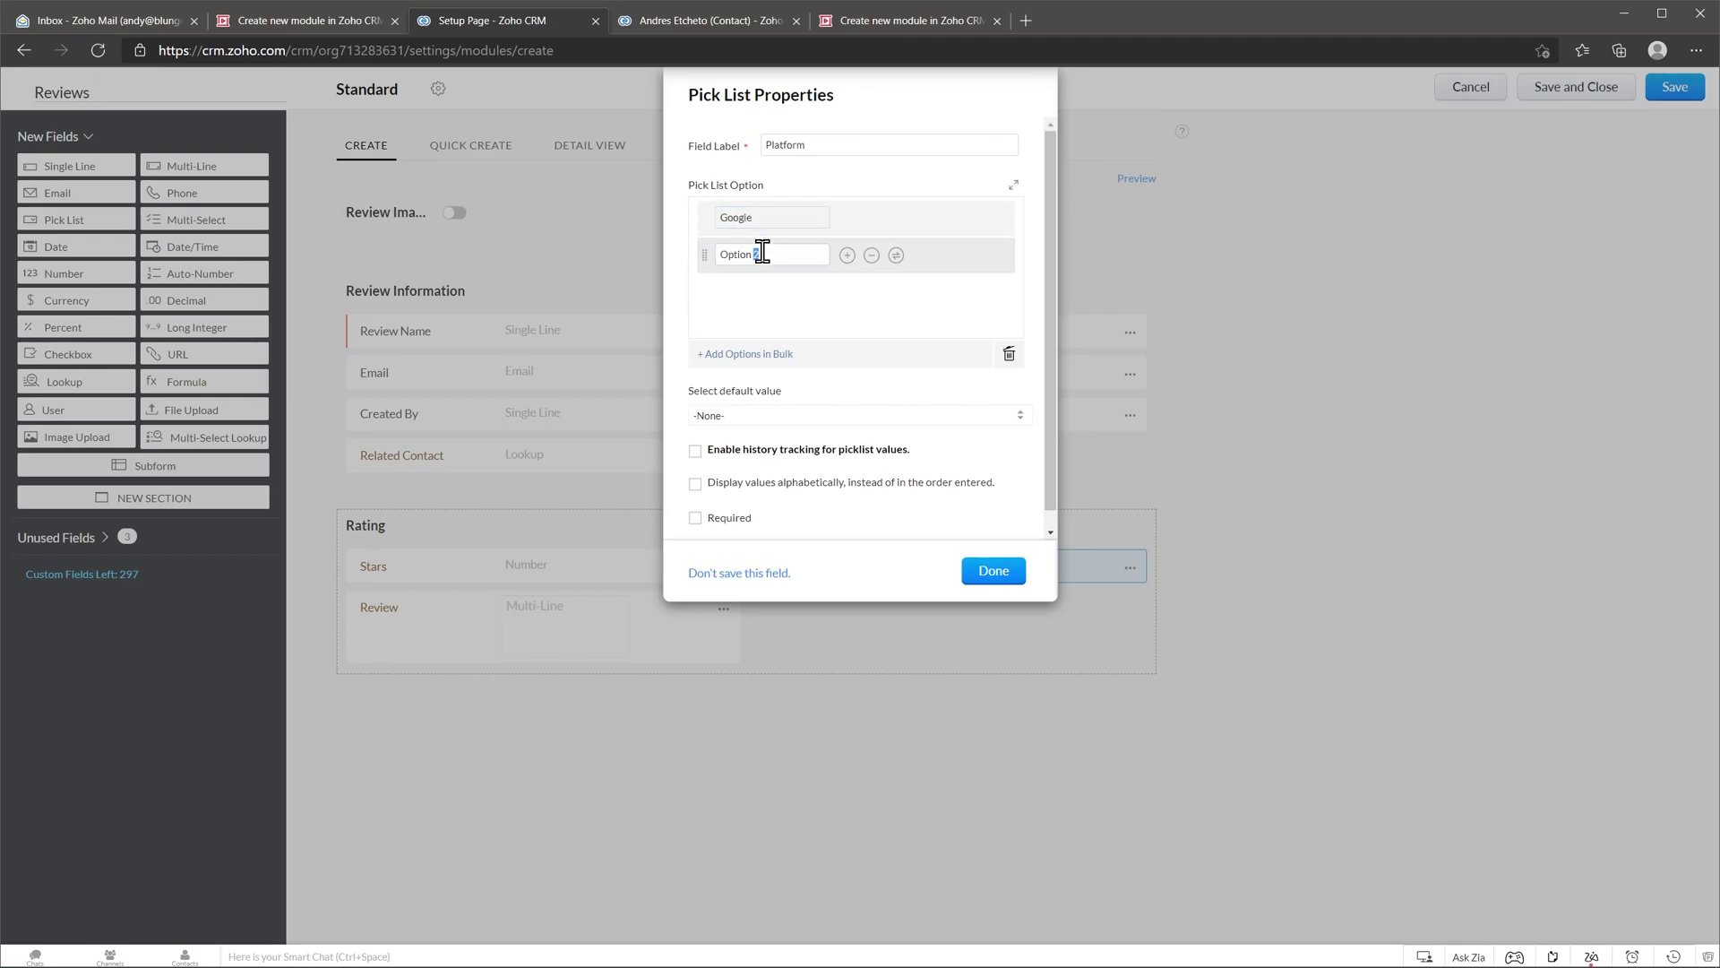
triple_click(762, 254)
text(Yelp)
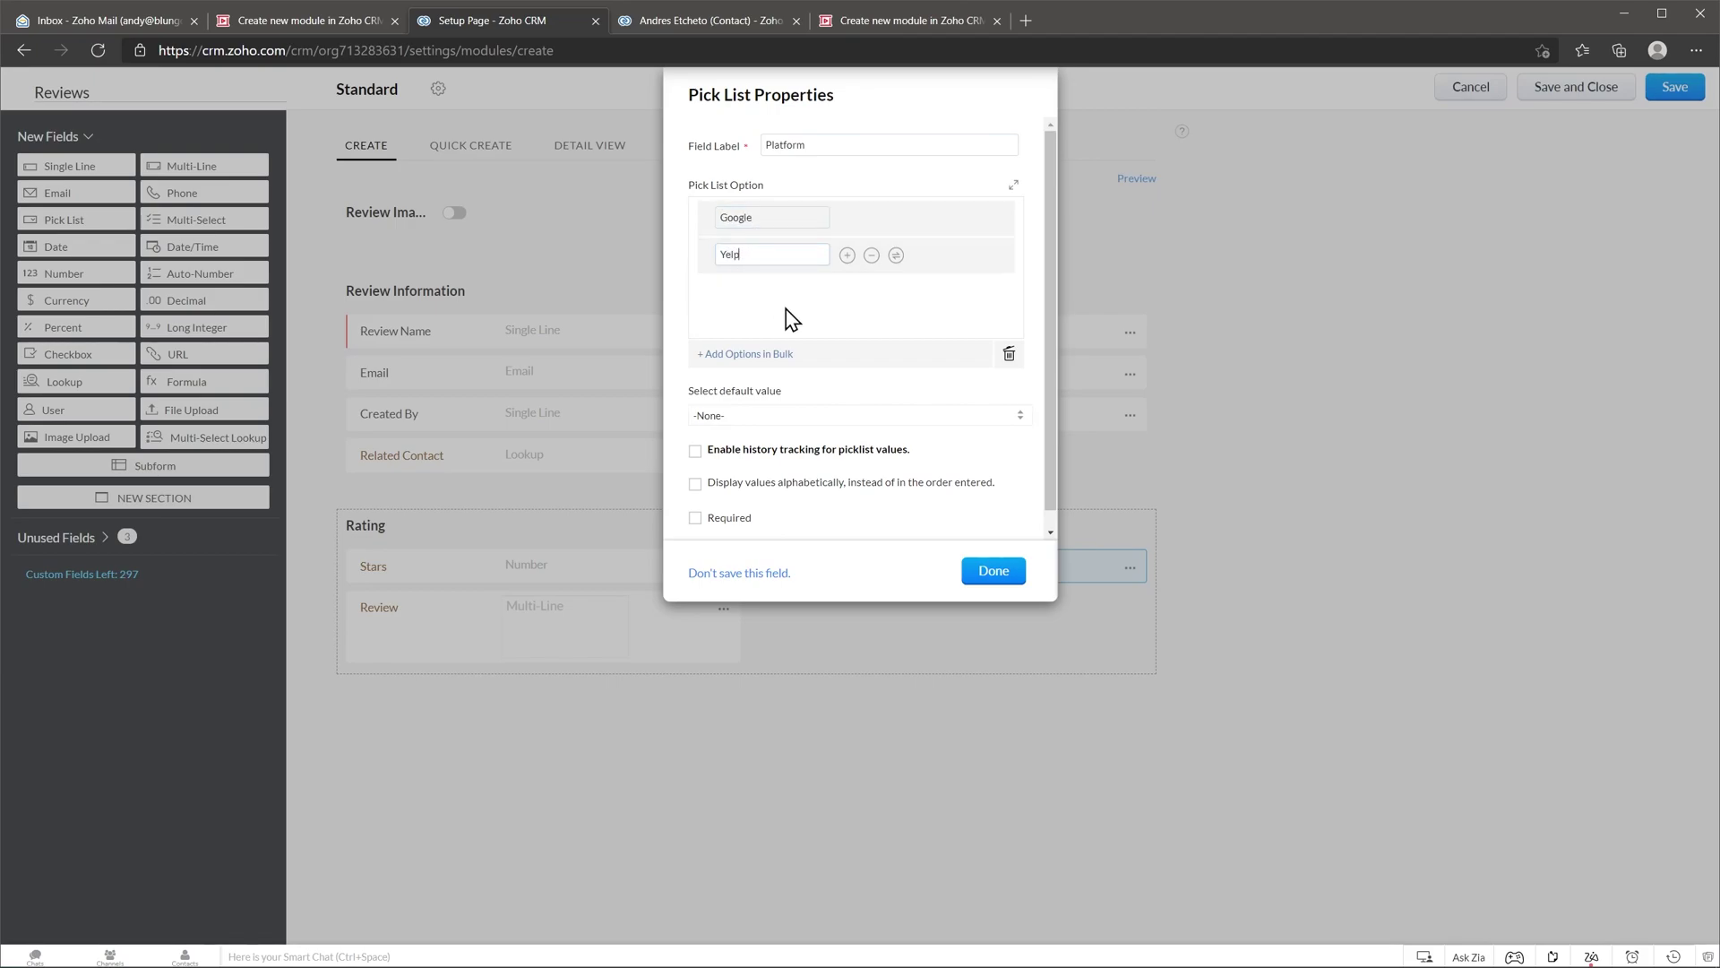
click(986, 573)
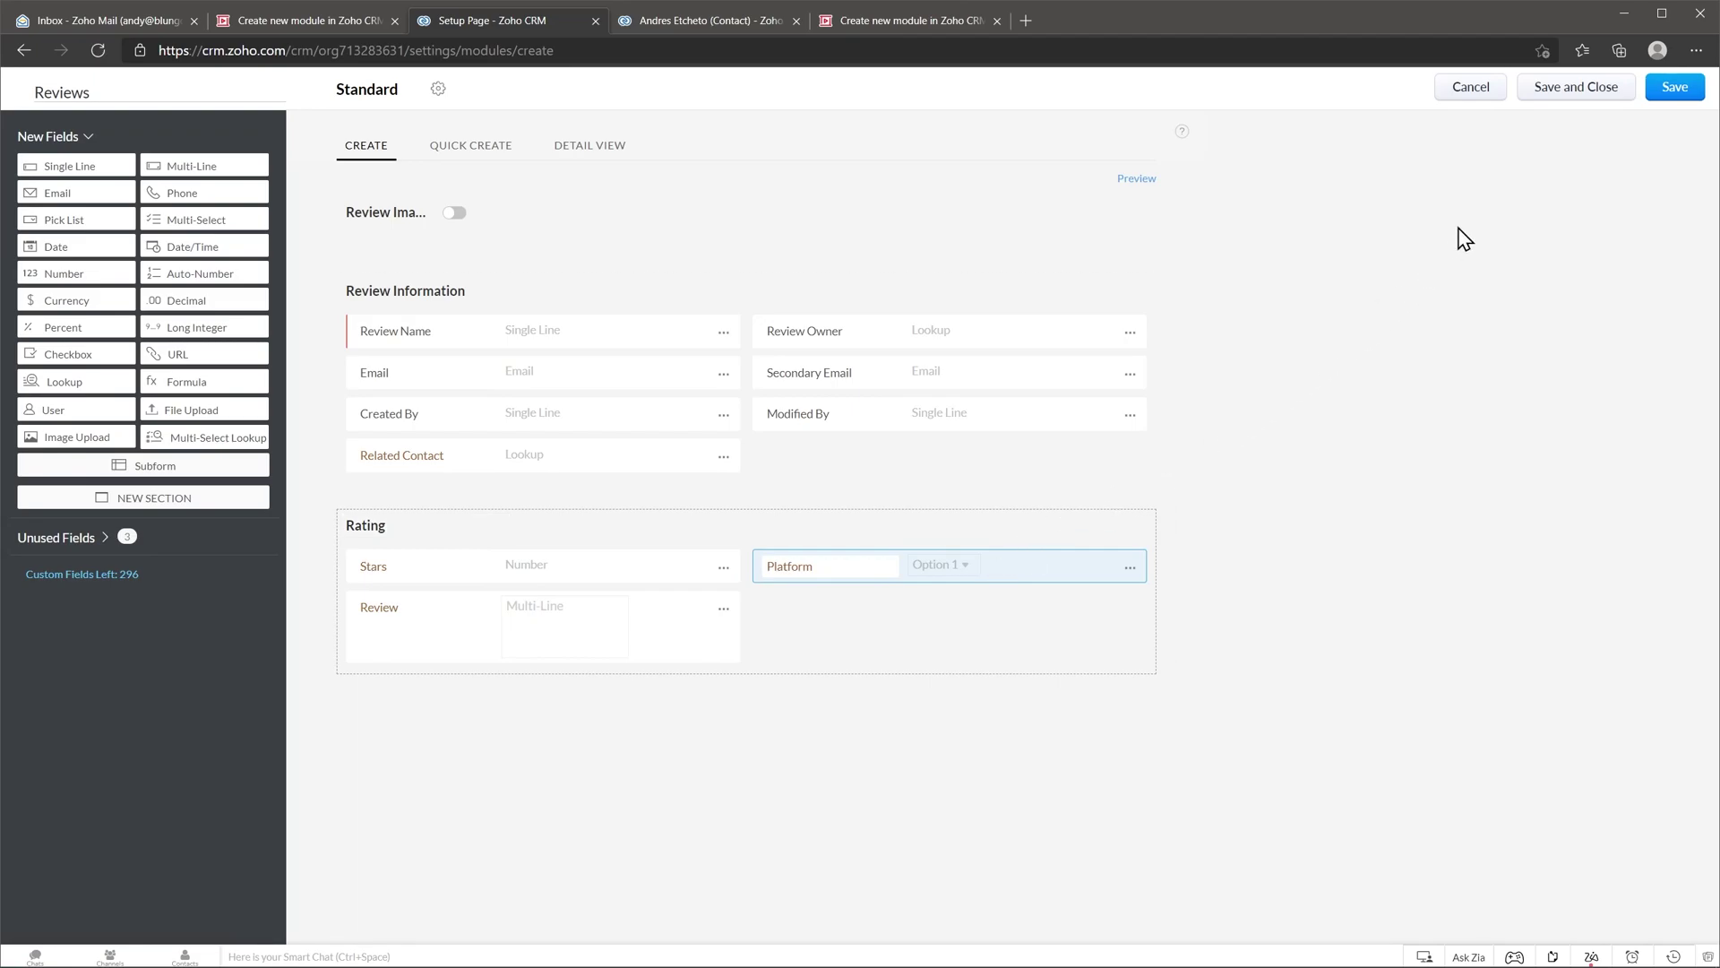
Save the Reviews module layout and grant the Standard profile access alongside Administrator.
click(1581, 94)
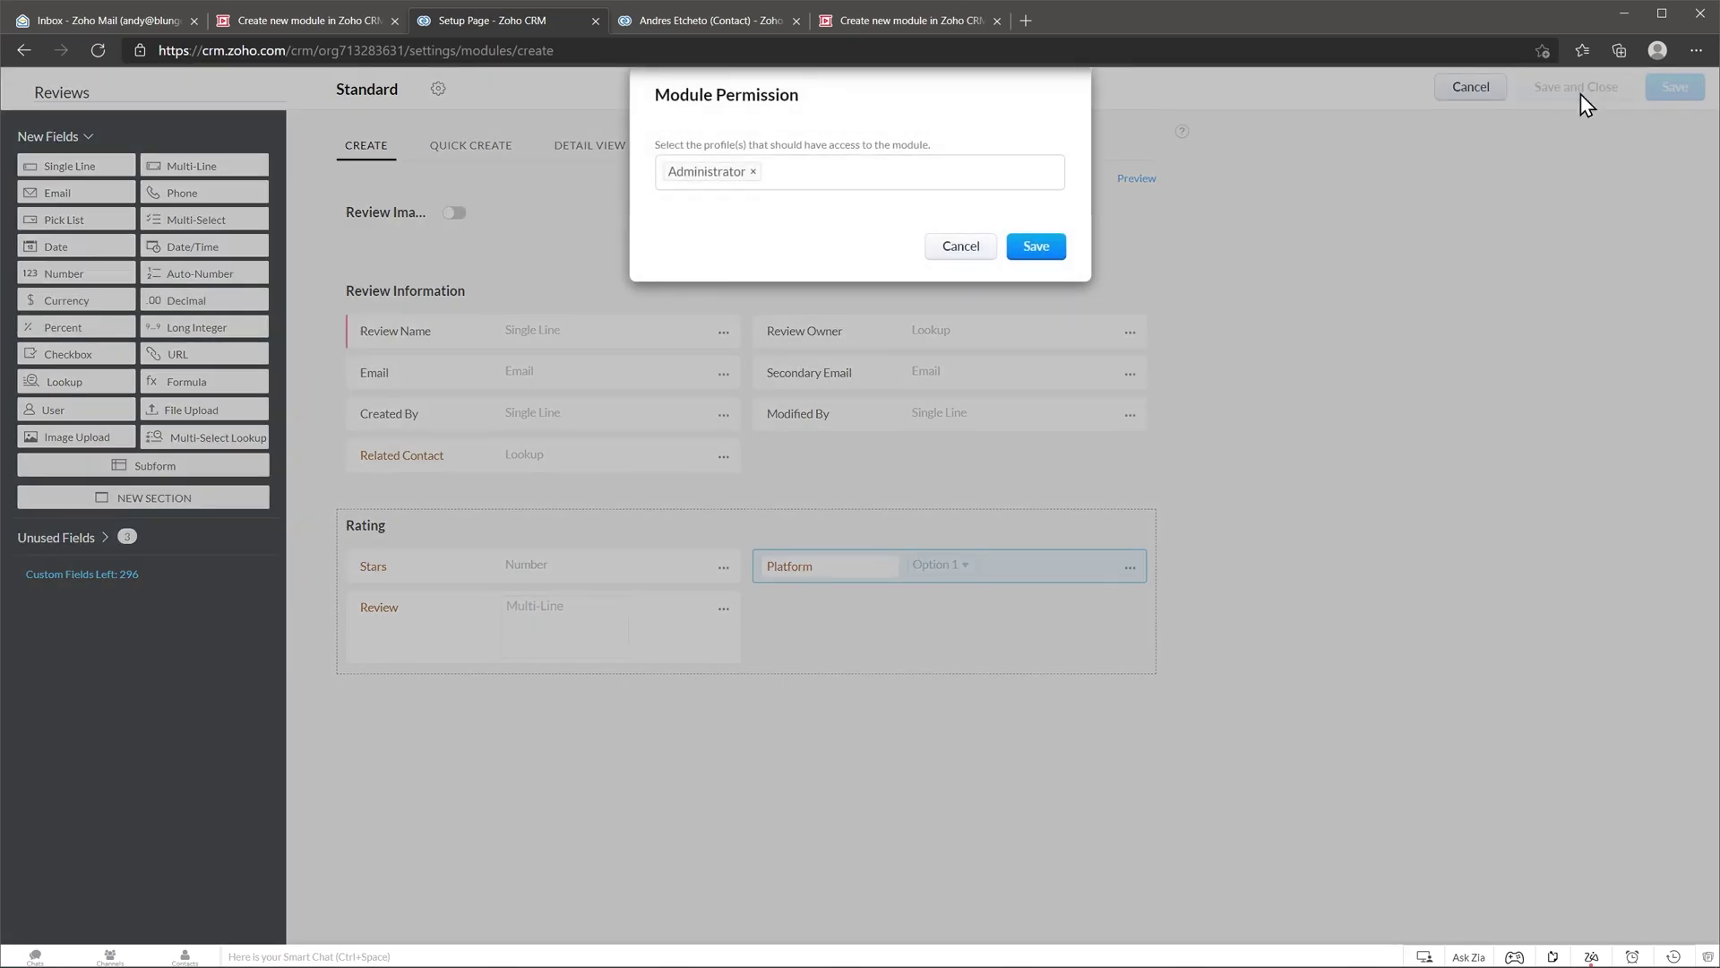
click(994, 167)
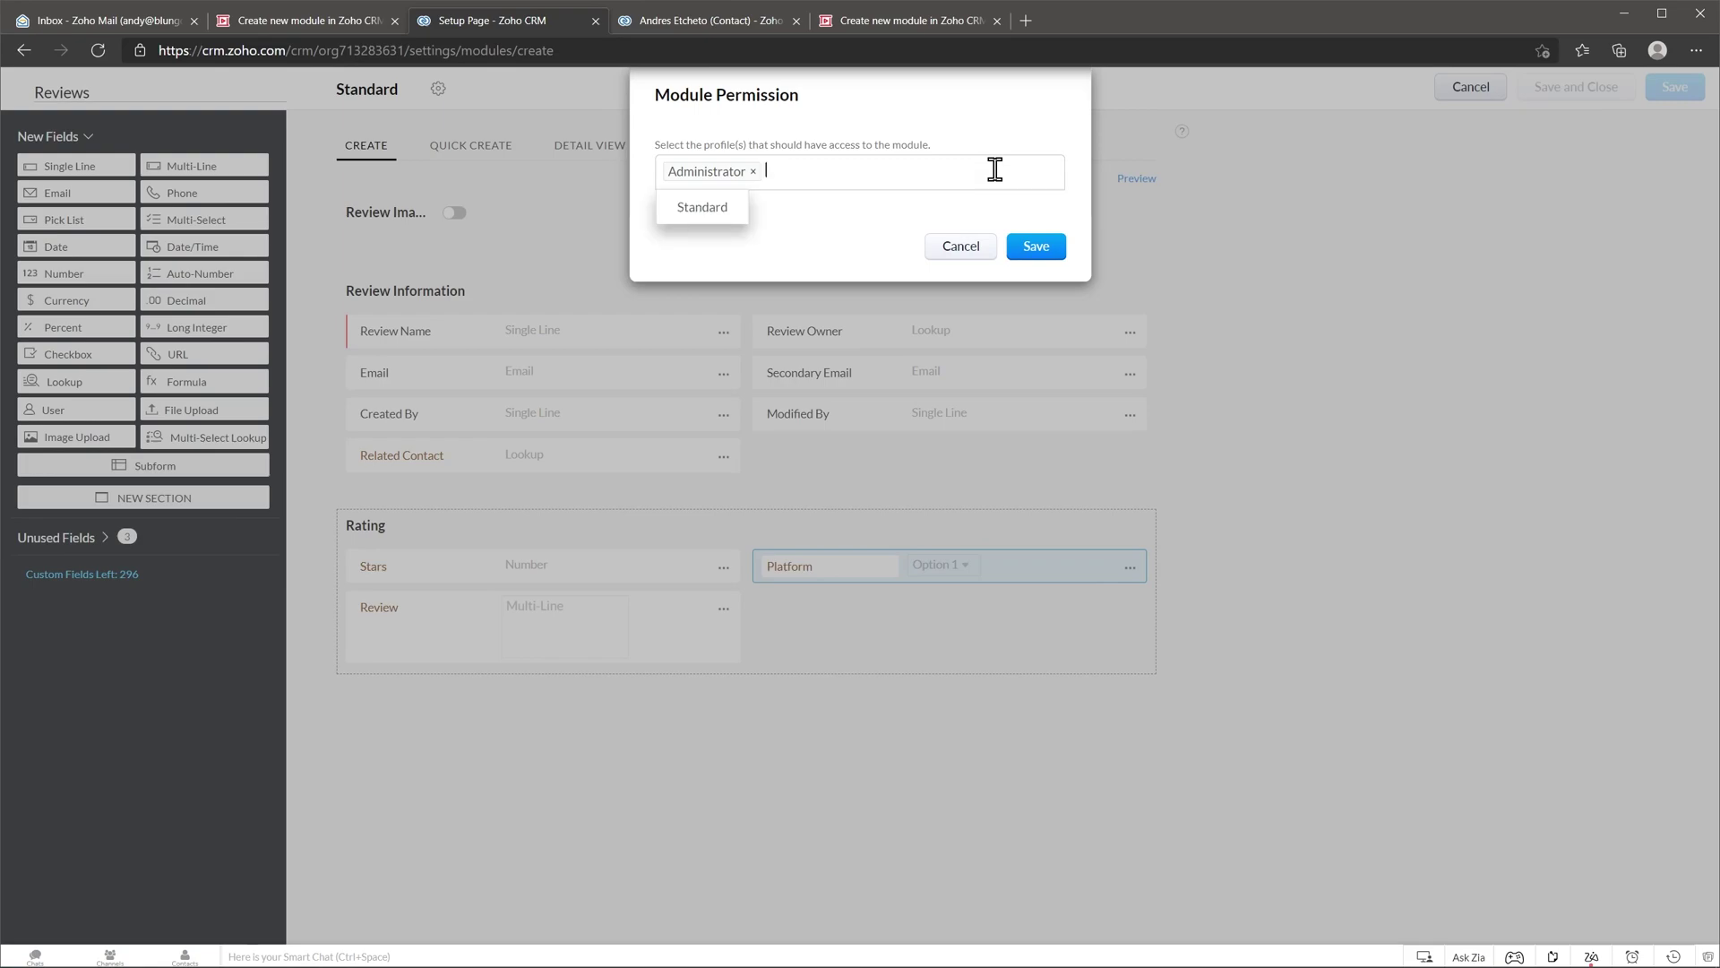
click(703, 207)
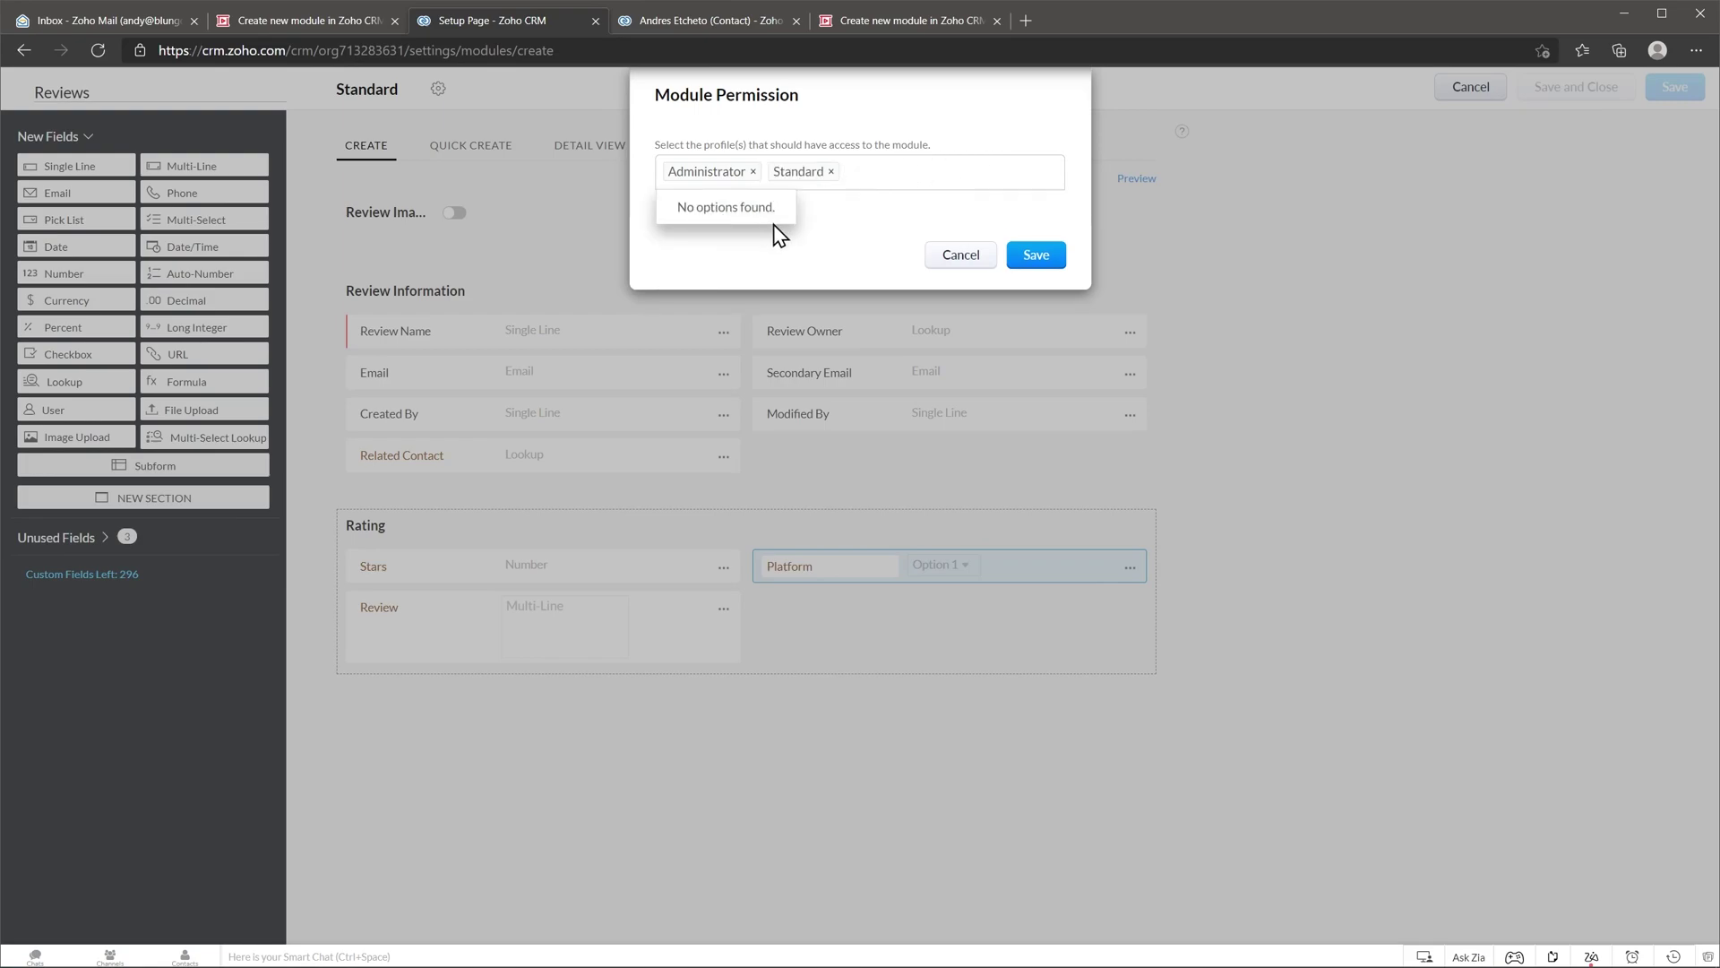
click(1035, 253)
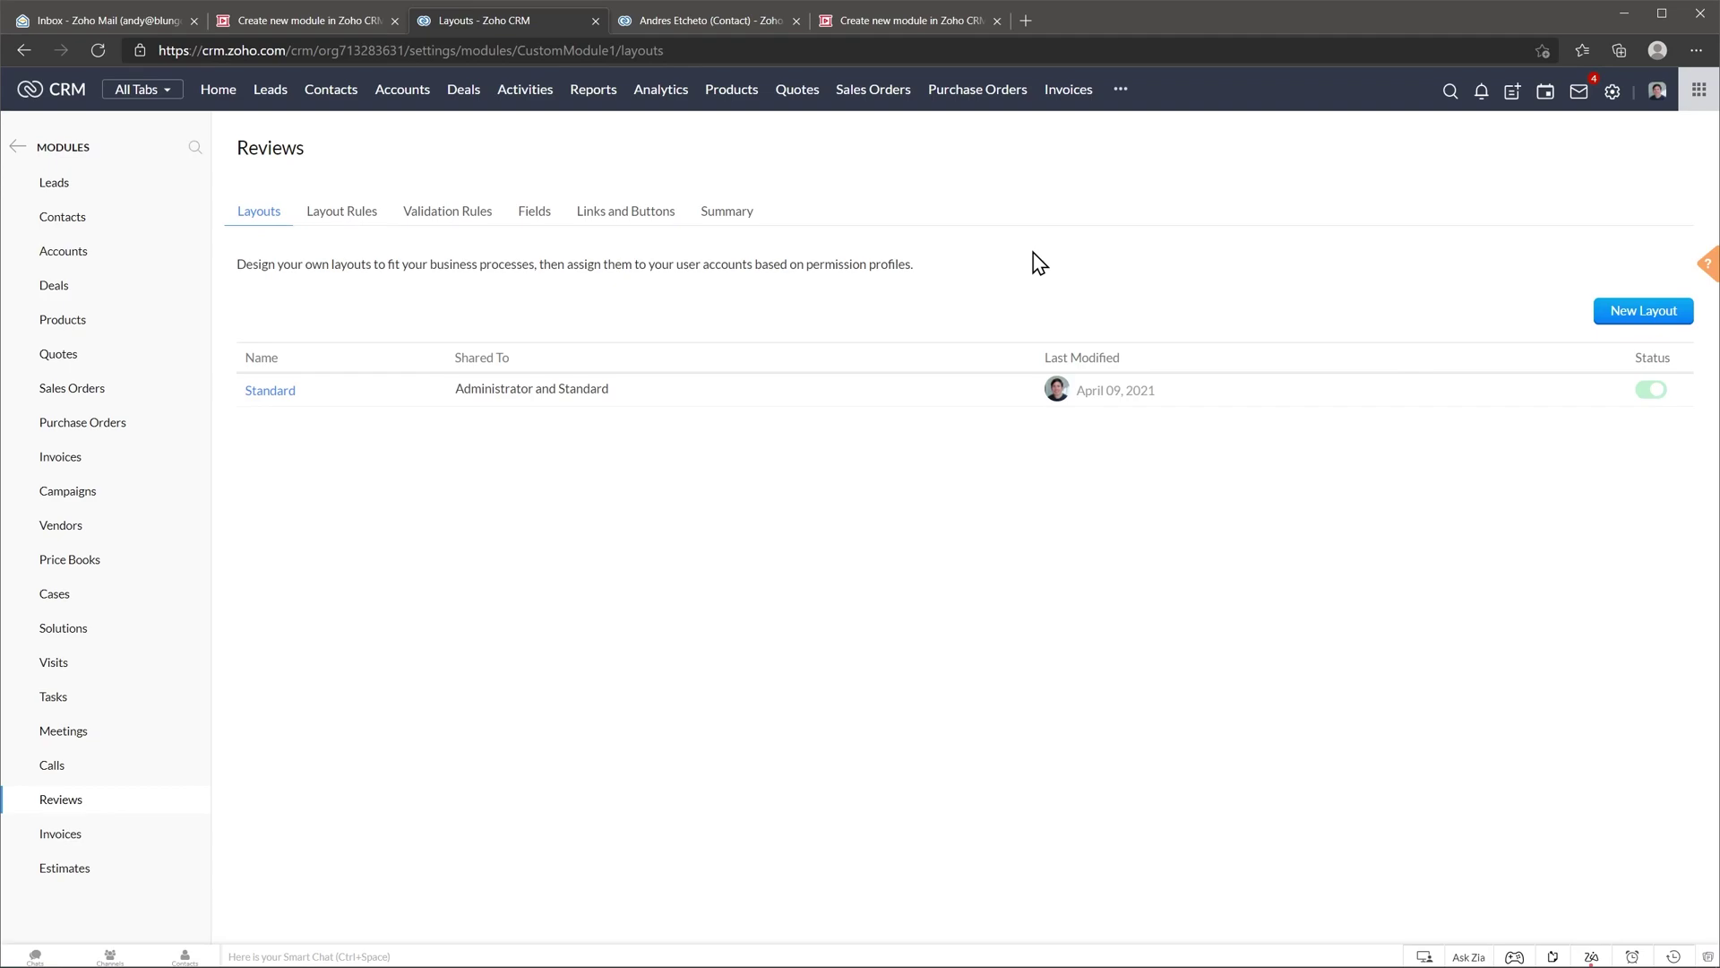
Reload the contact's record and go to its new, empty Reviews related list.
click(735, 27)
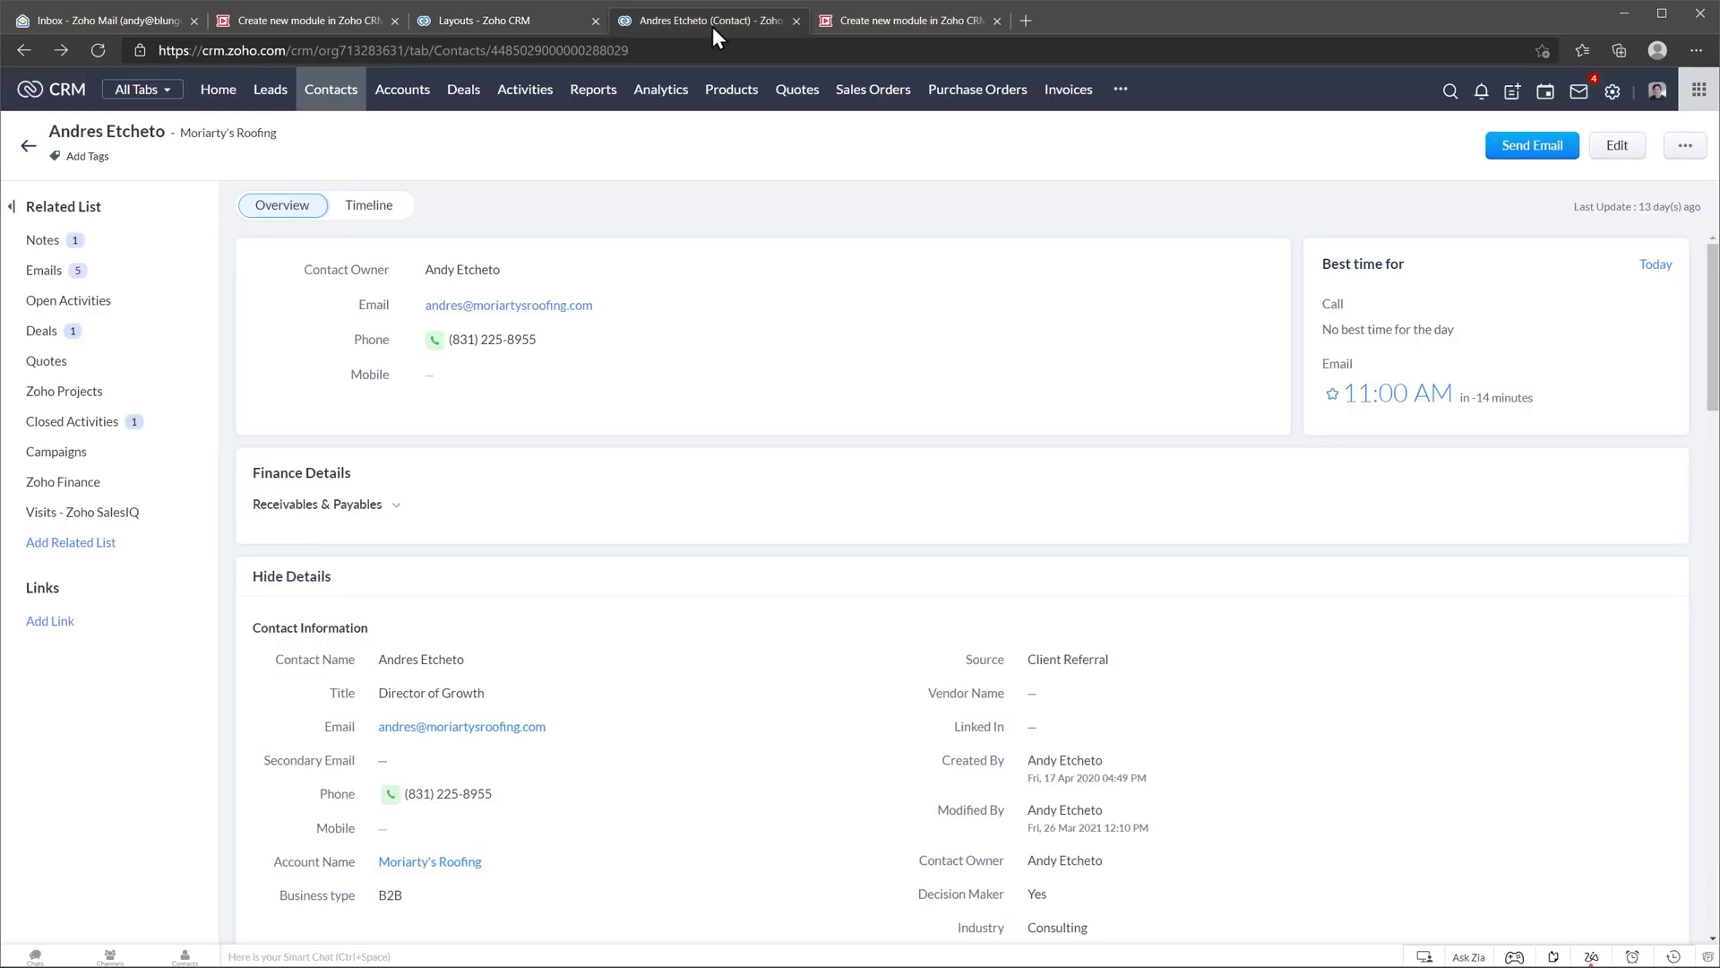
click(101, 55)
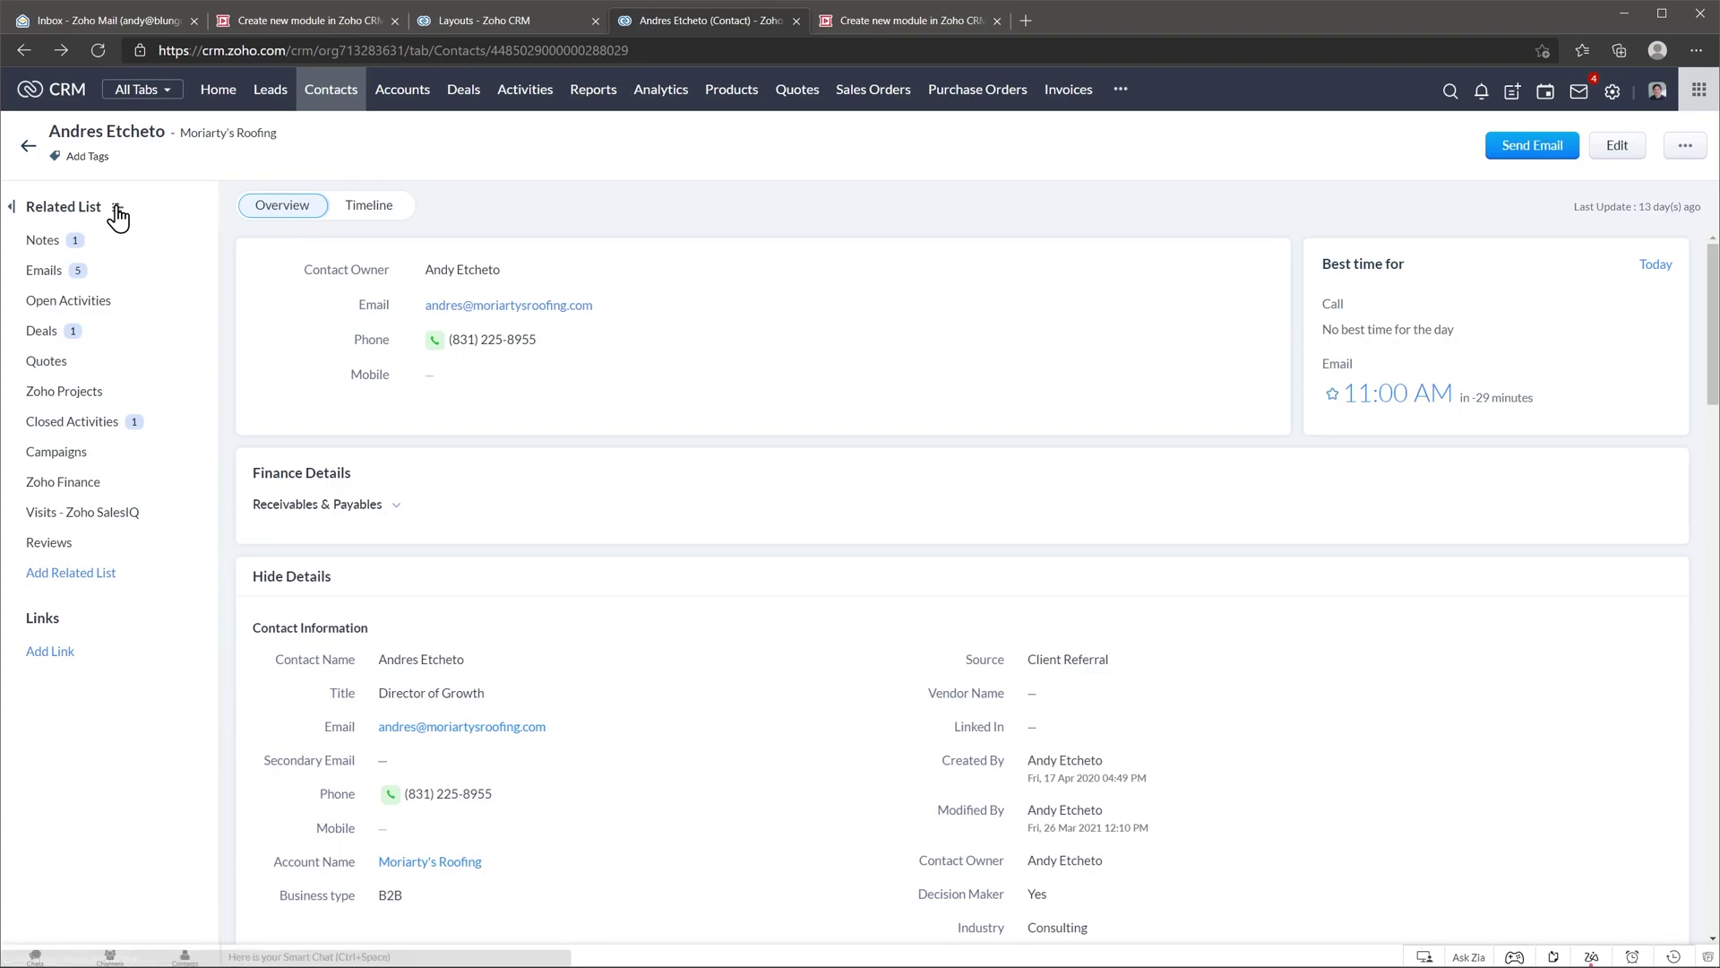
click(77, 547)
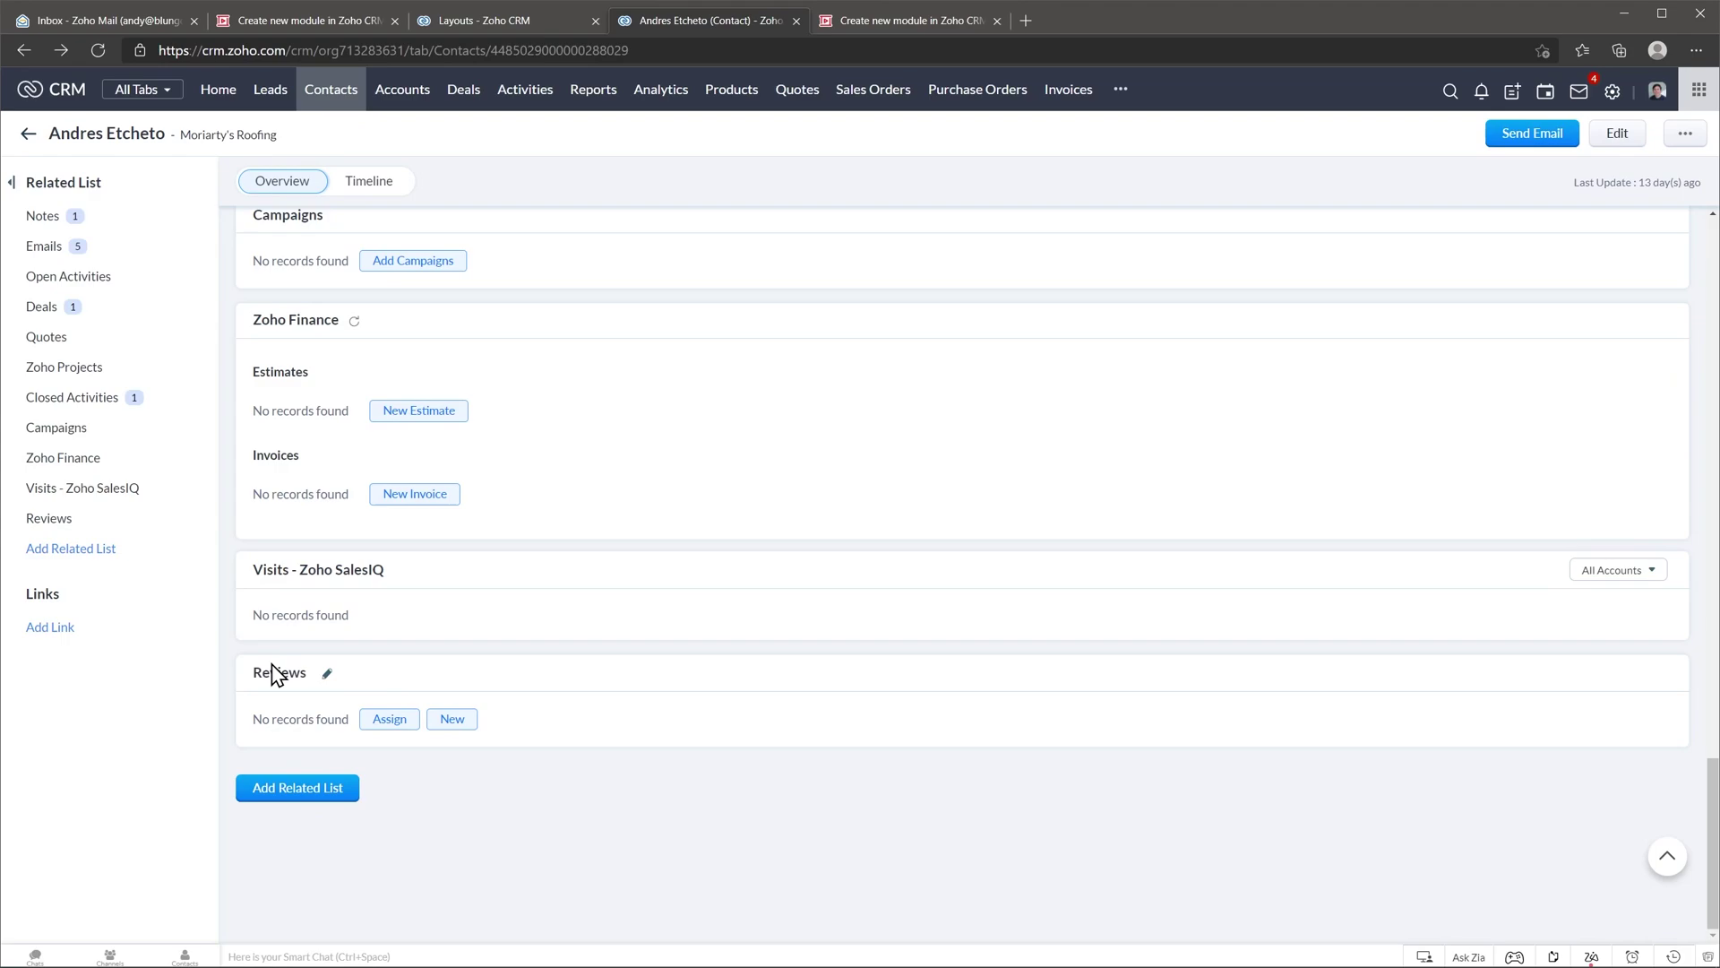
Create the review 'Review on google' with 5 stars, Google platform and text 'Great company'.
click(455, 725)
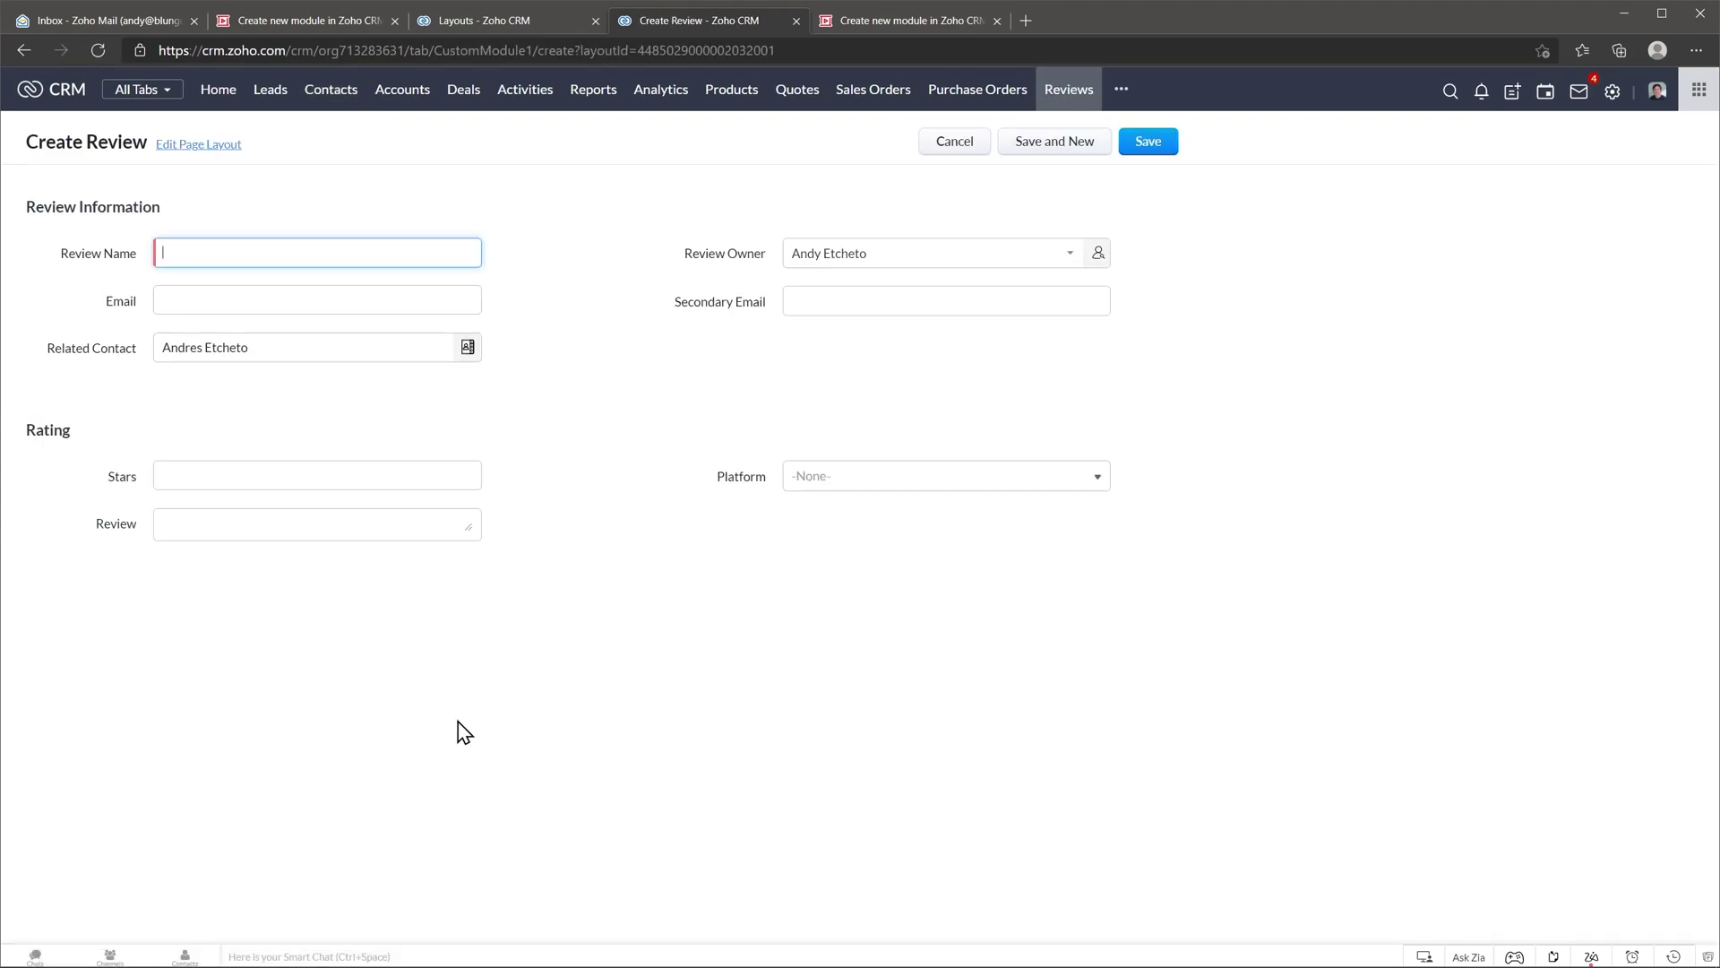
text(Review on google)
click(327, 477)
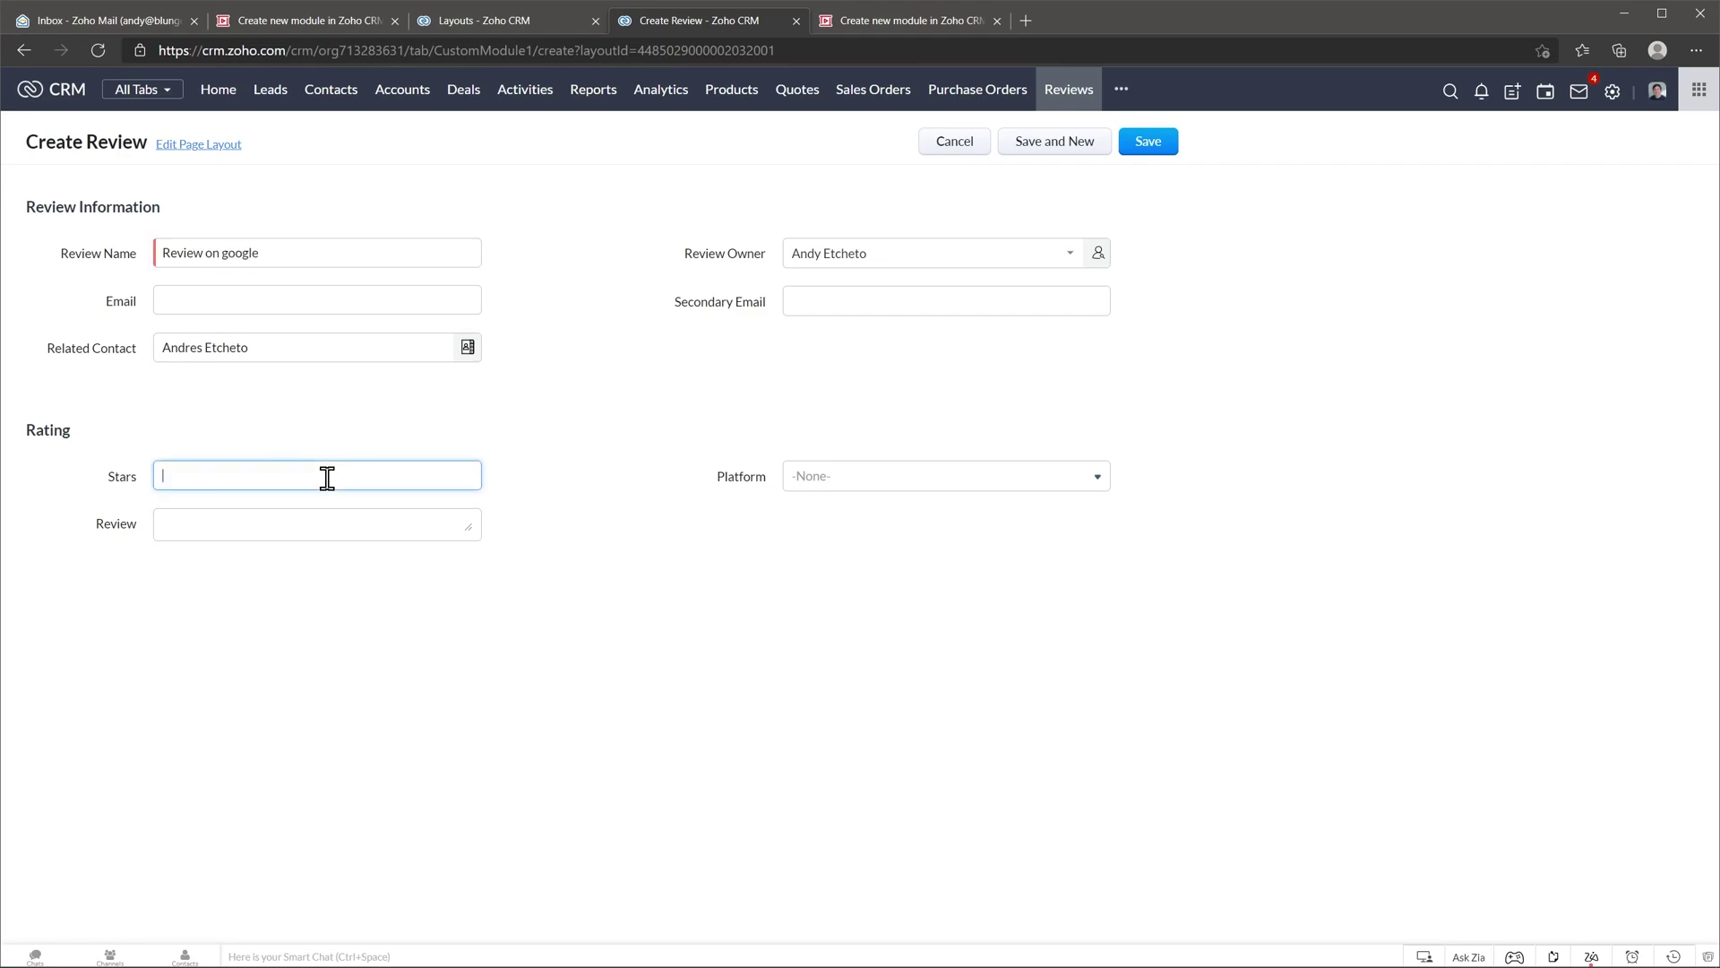
text(5)
click(321, 520)
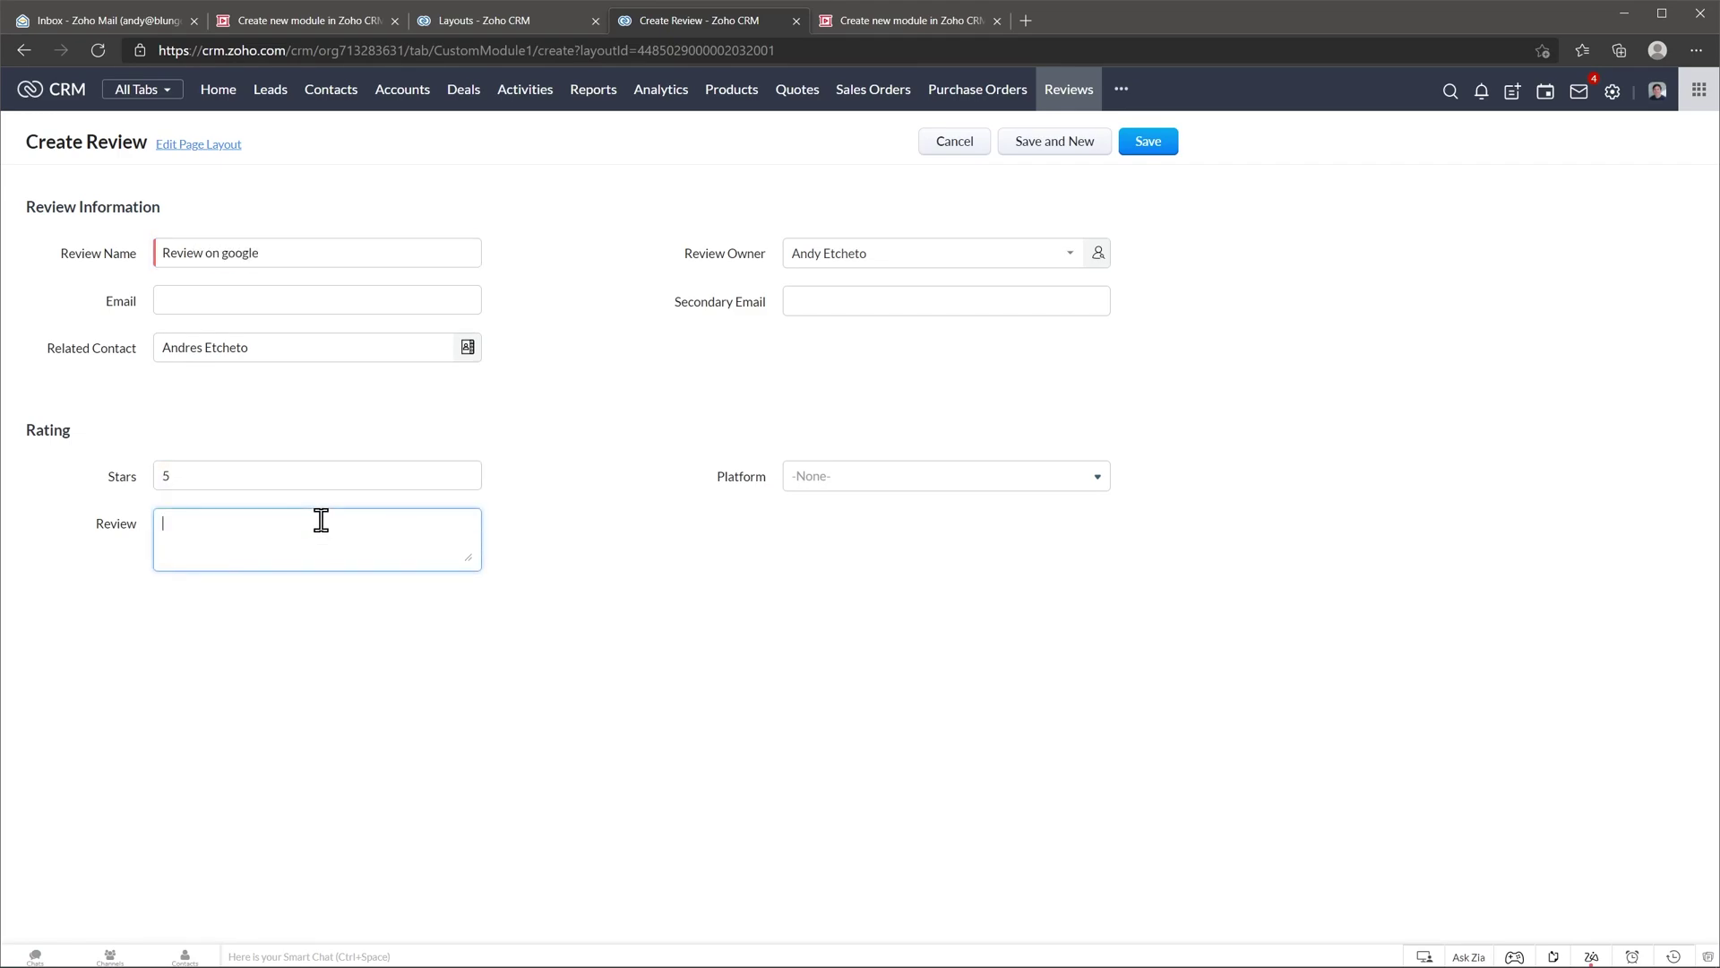
text(Great company)
click(829, 489)
click(820, 528)
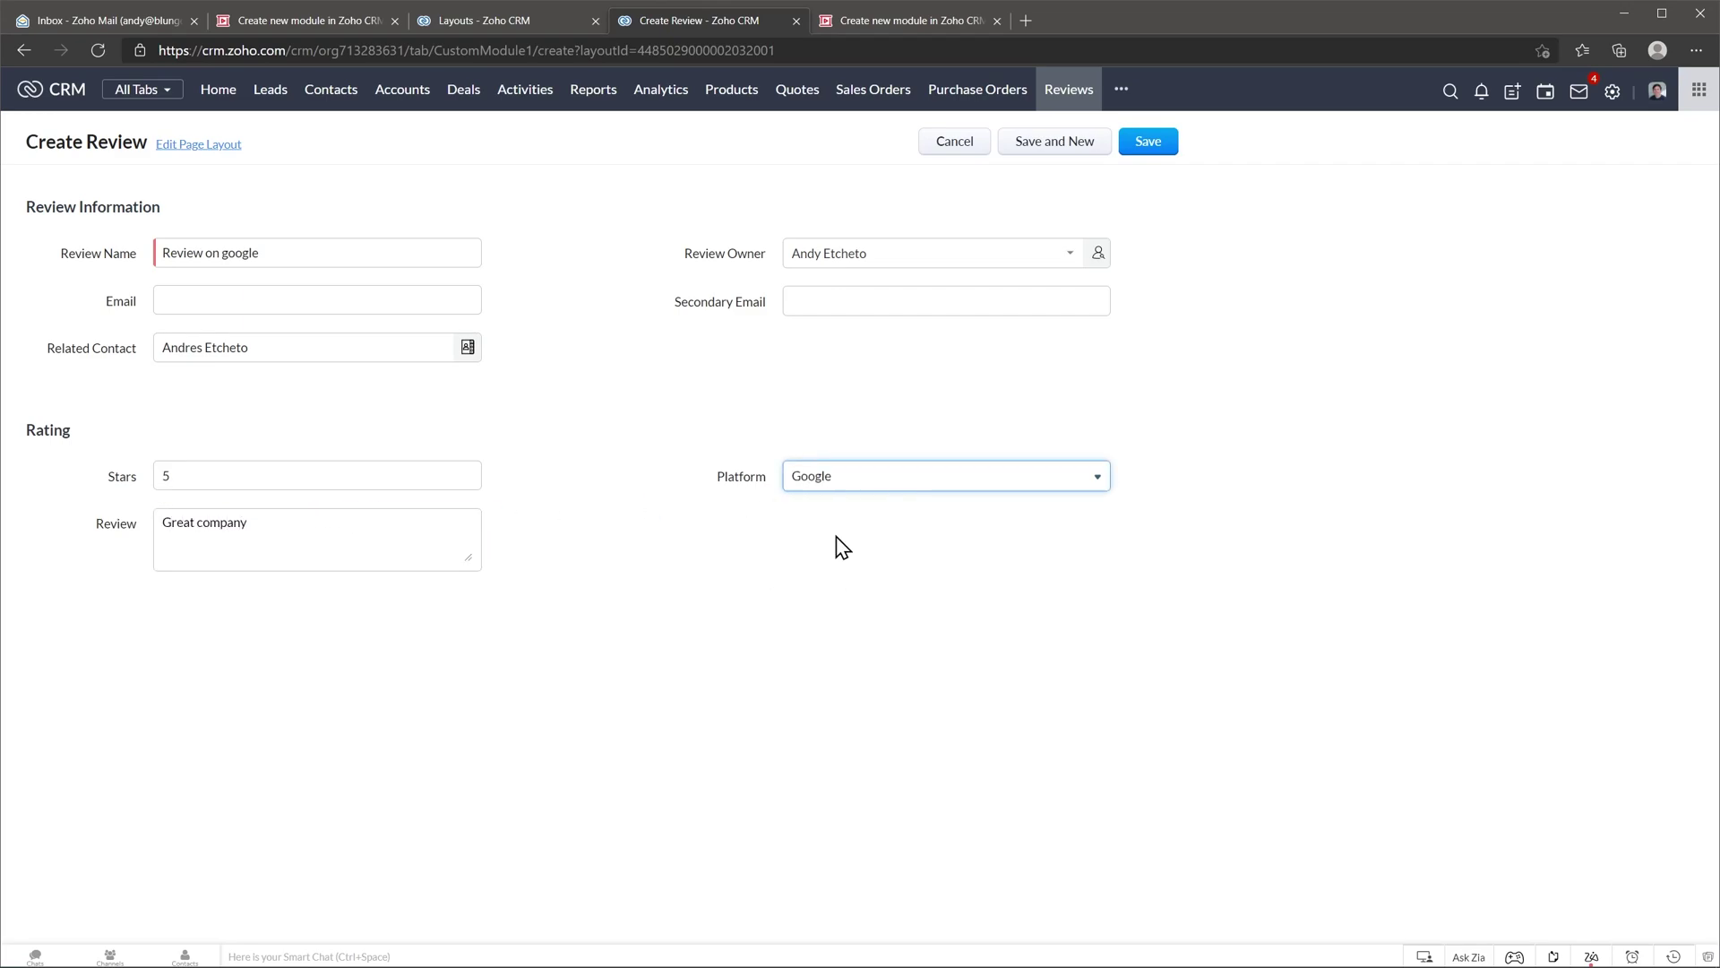
click(1158, 145)
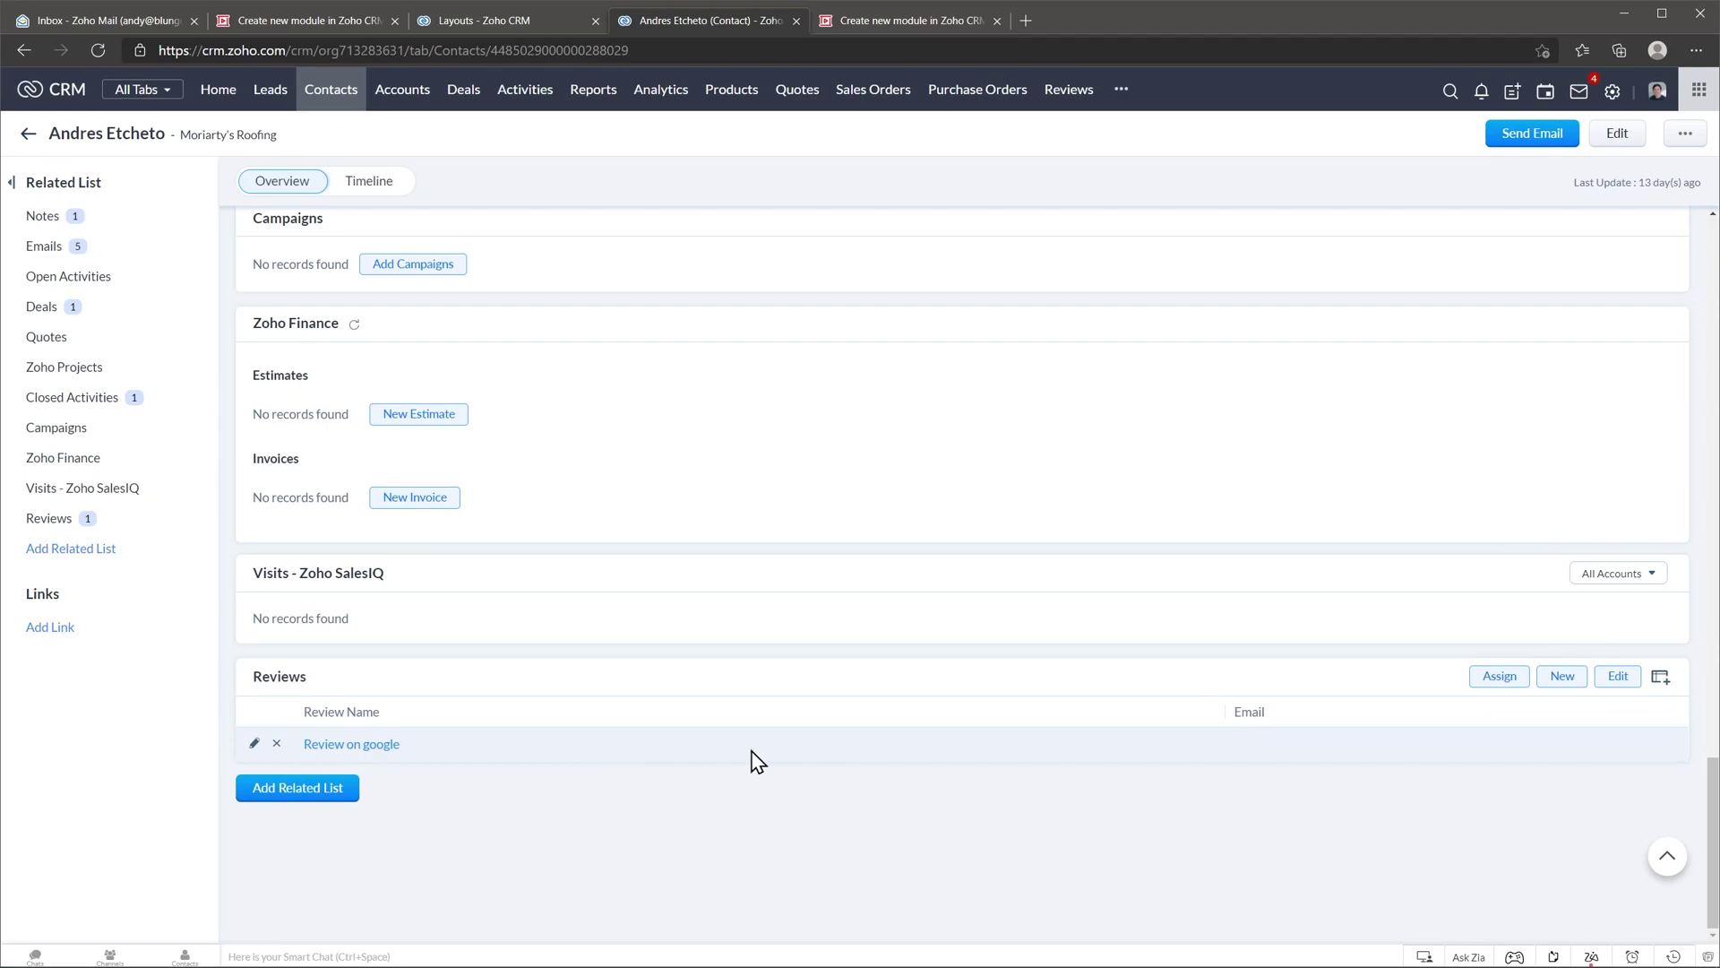
Show Stars, Platform and Review columns in the contact's Reviews list and hide Email.
click(1662, 683)
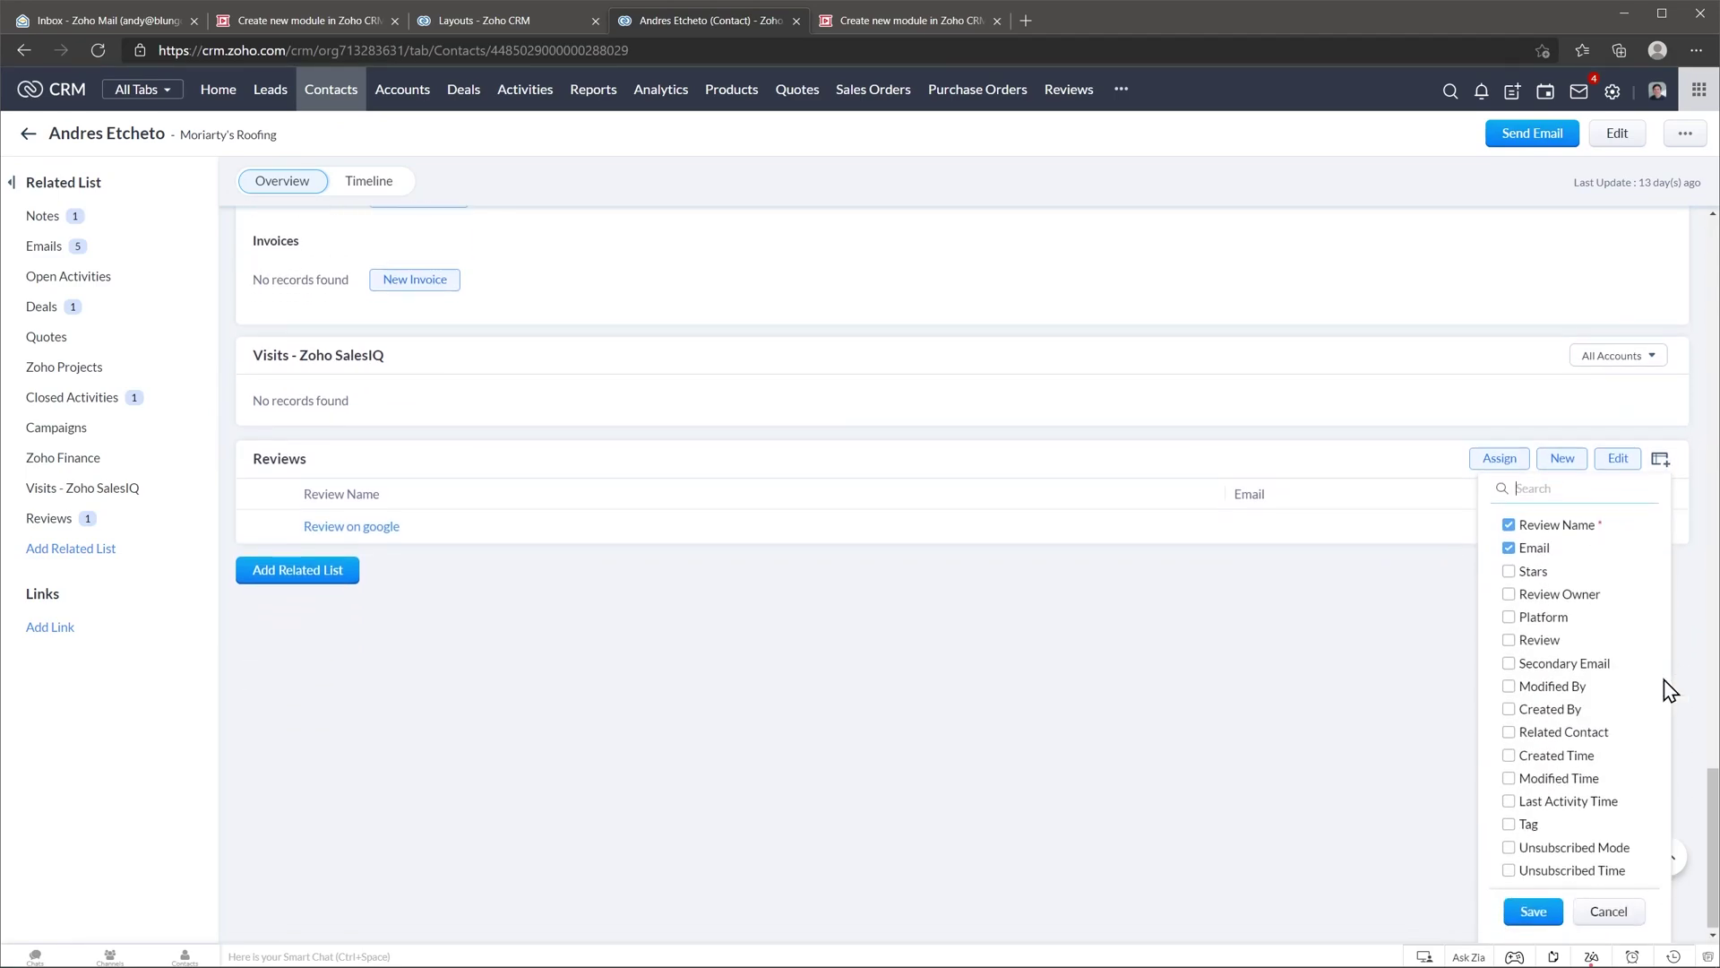
click(1509, 566)
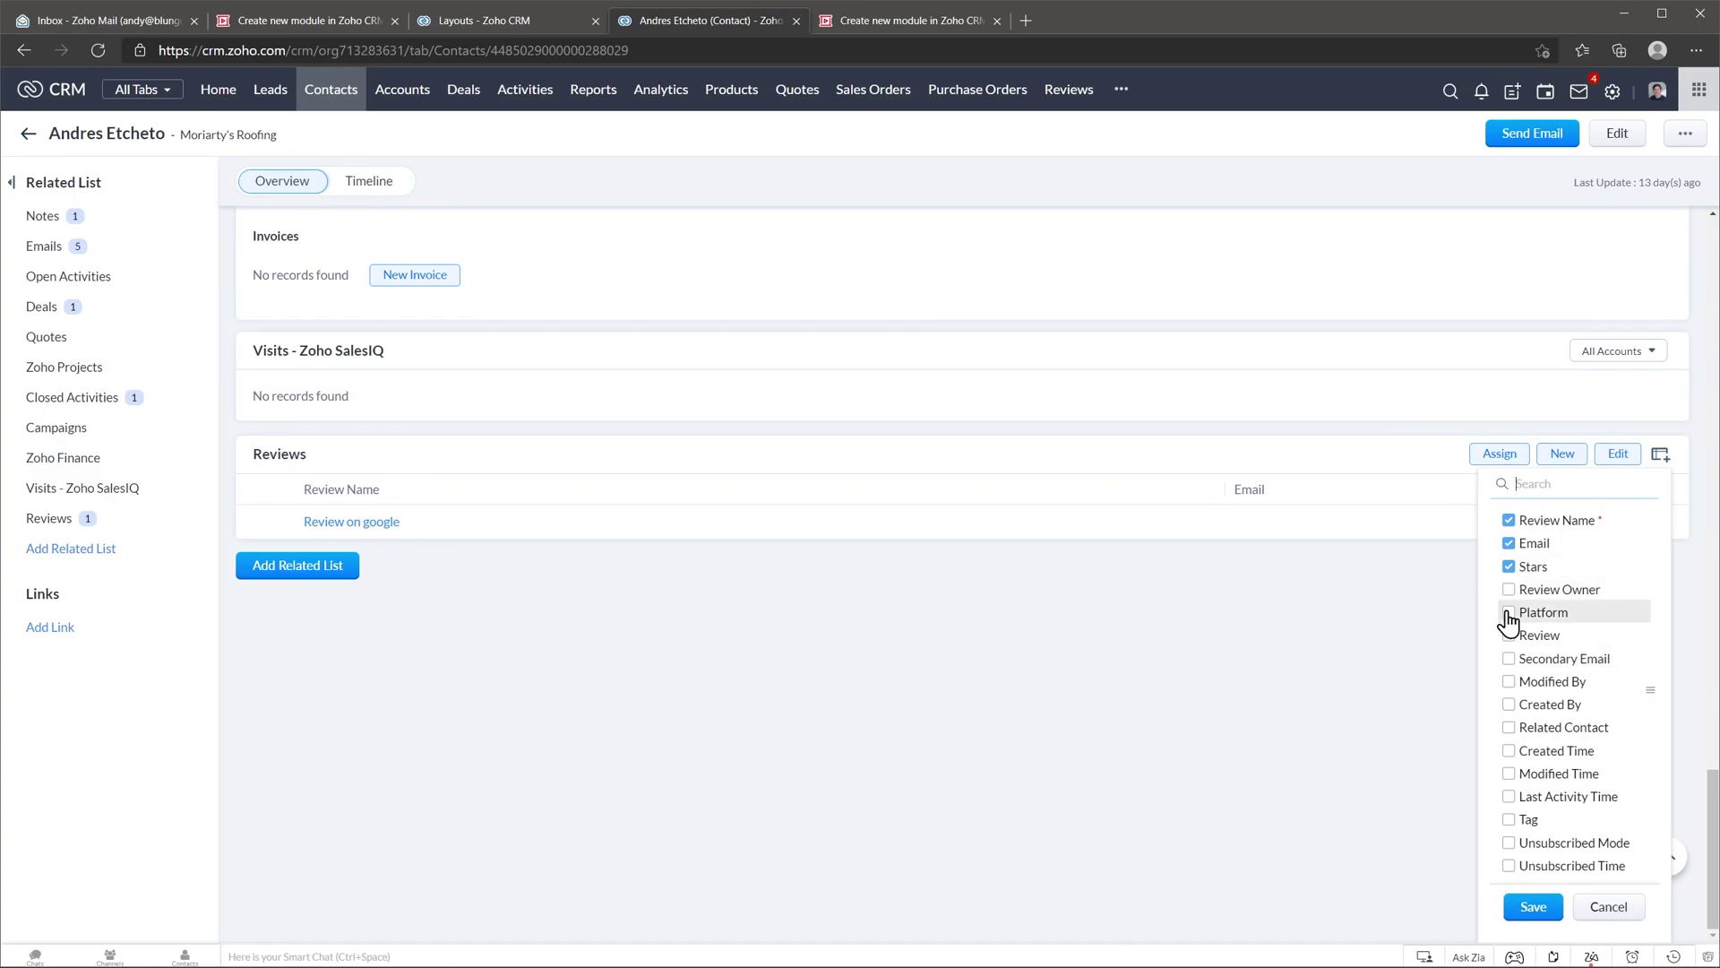
click(1509, 612)
click(1509, 636)
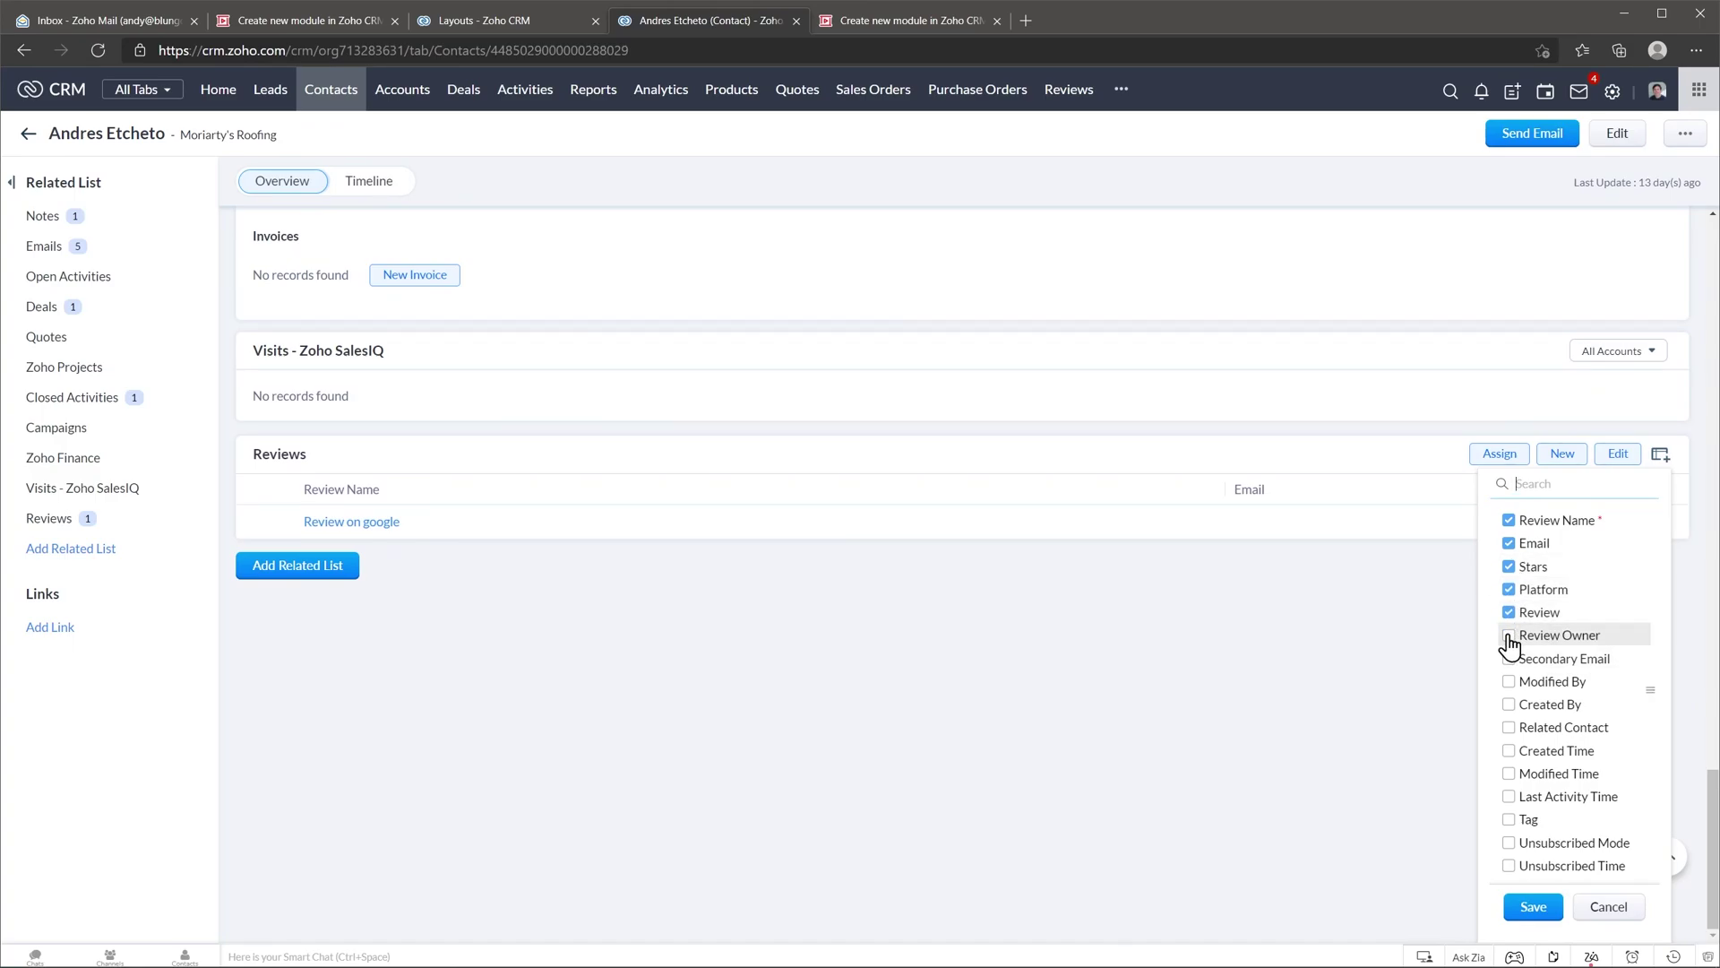
click(1509, 543)
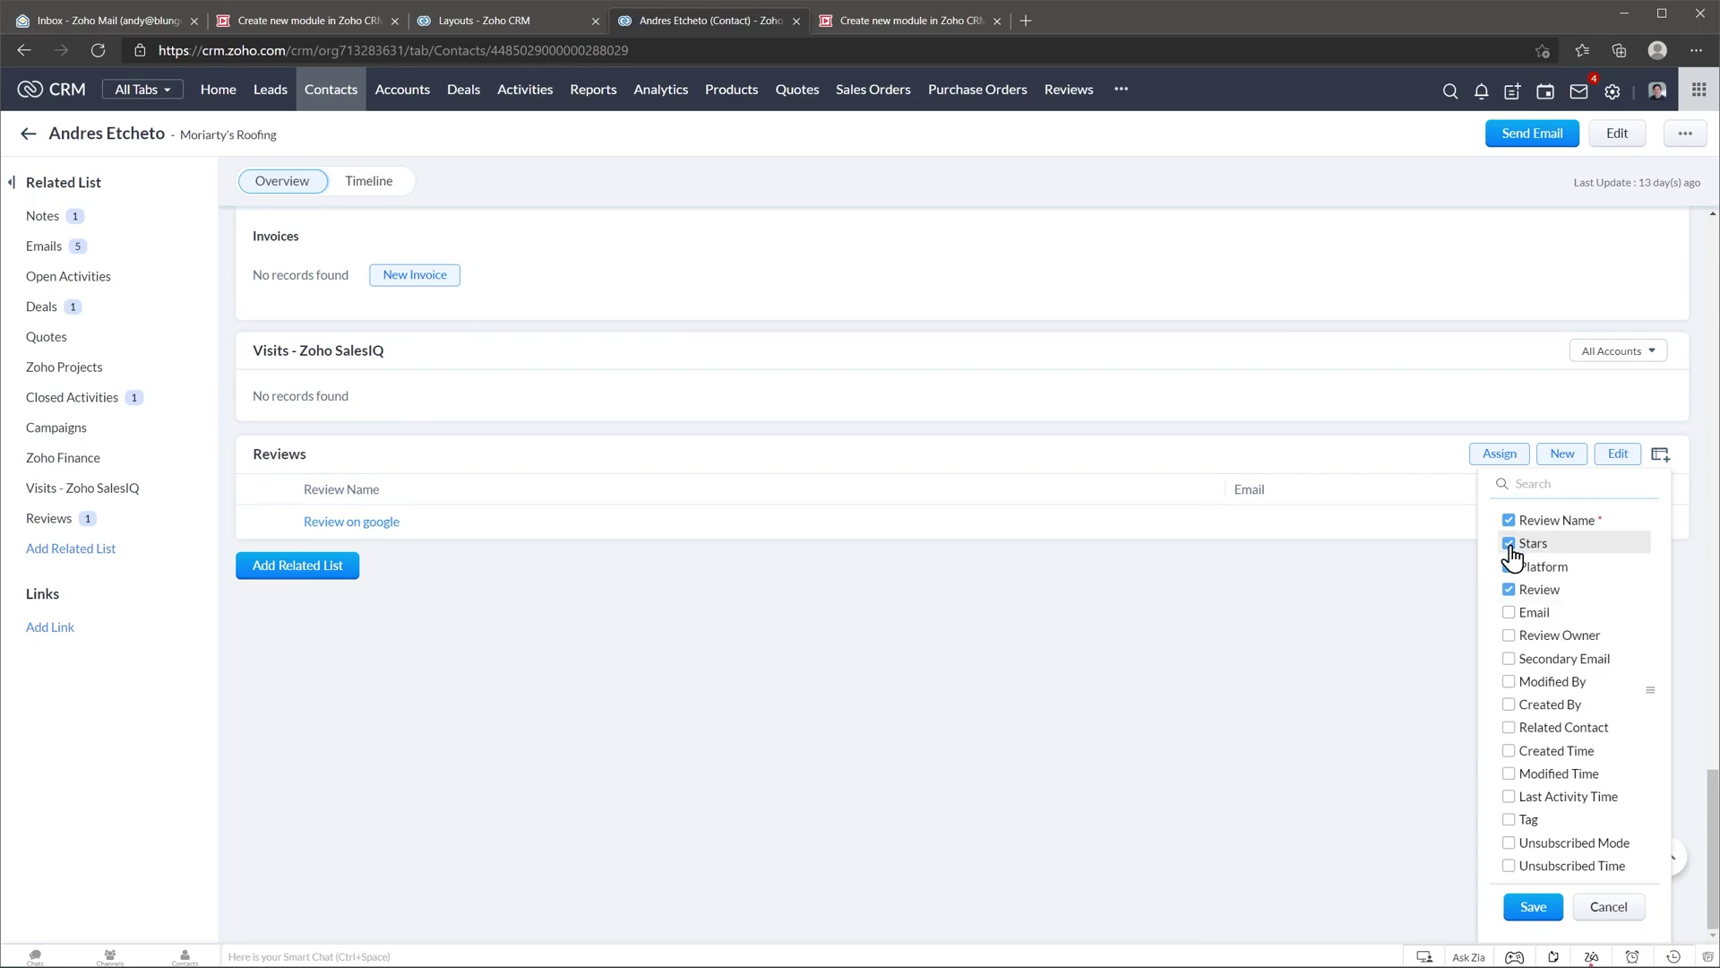
click(1532, 906)
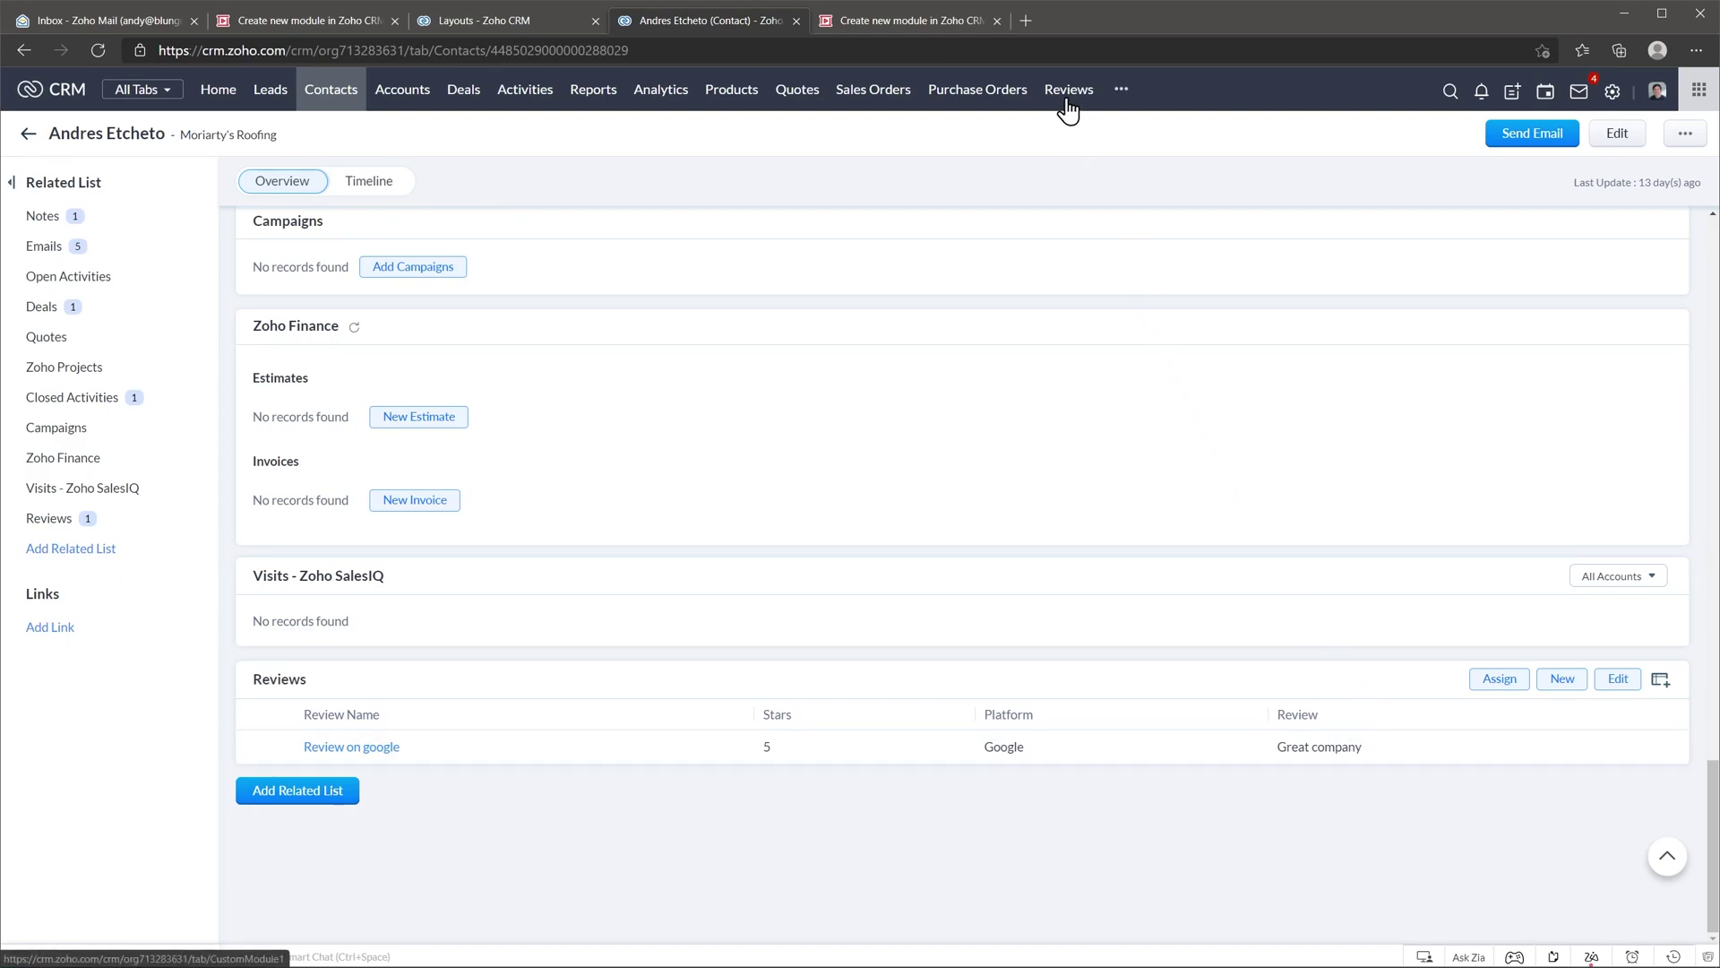
In the Reviews module list, add Stars and Platform columns and remove the Email column.
click(1122, 94)
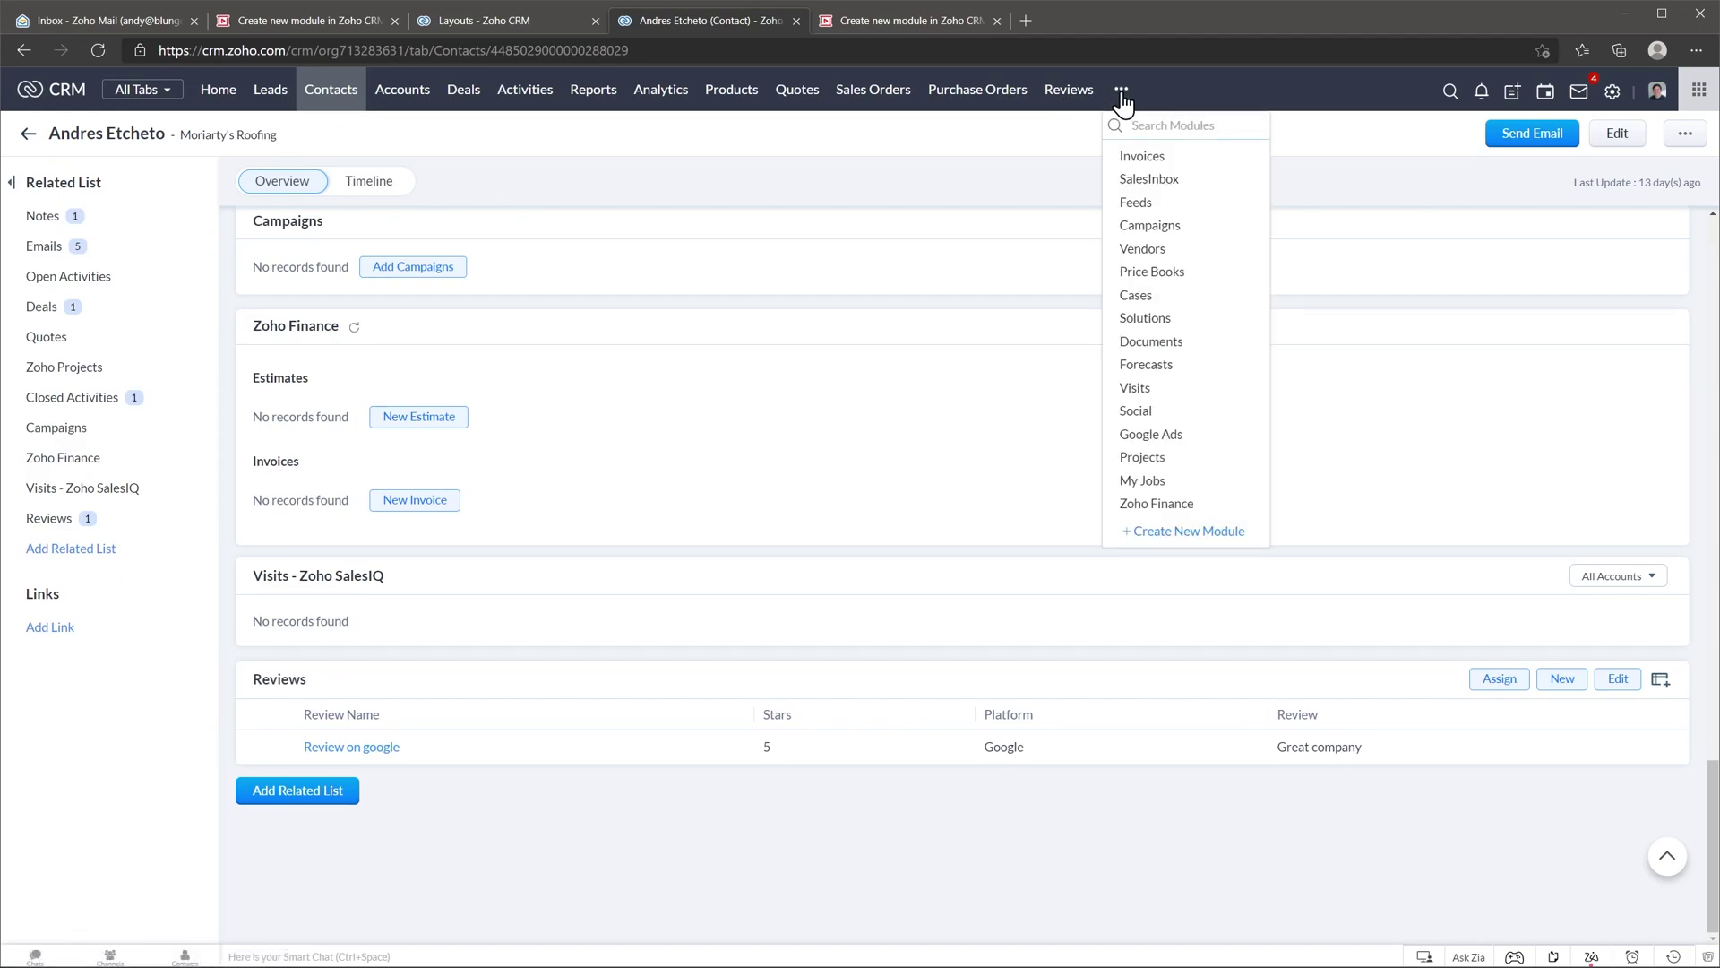
click(1082, 93)
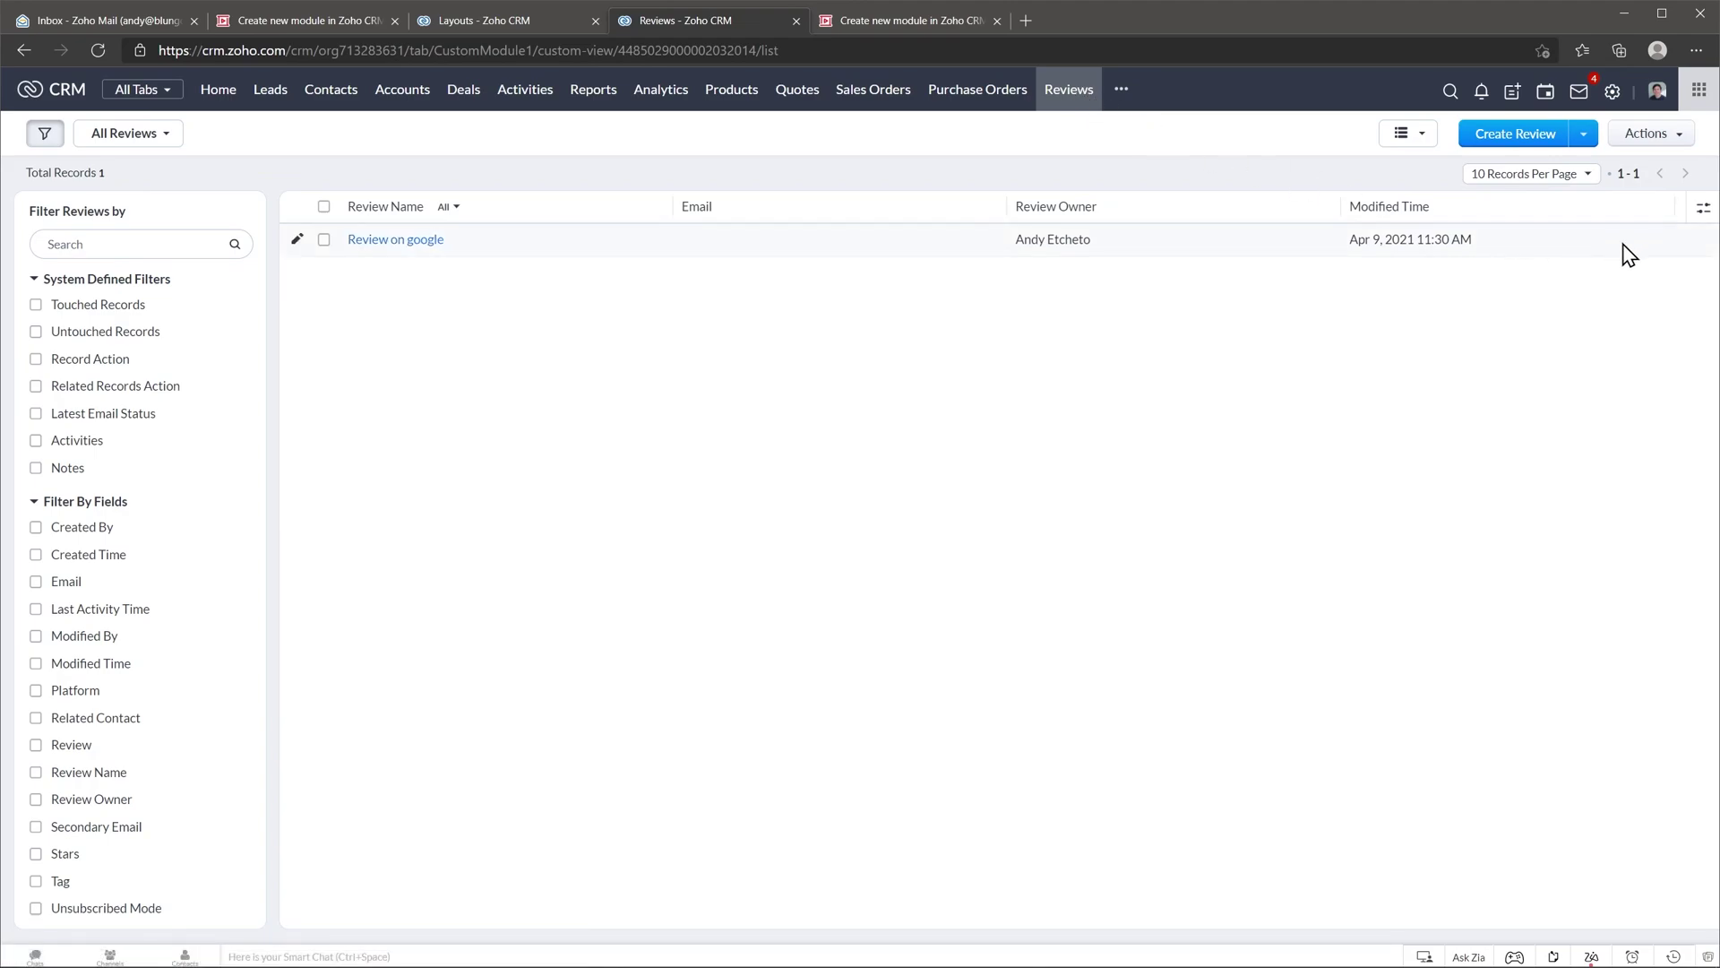
click(1698, 217)
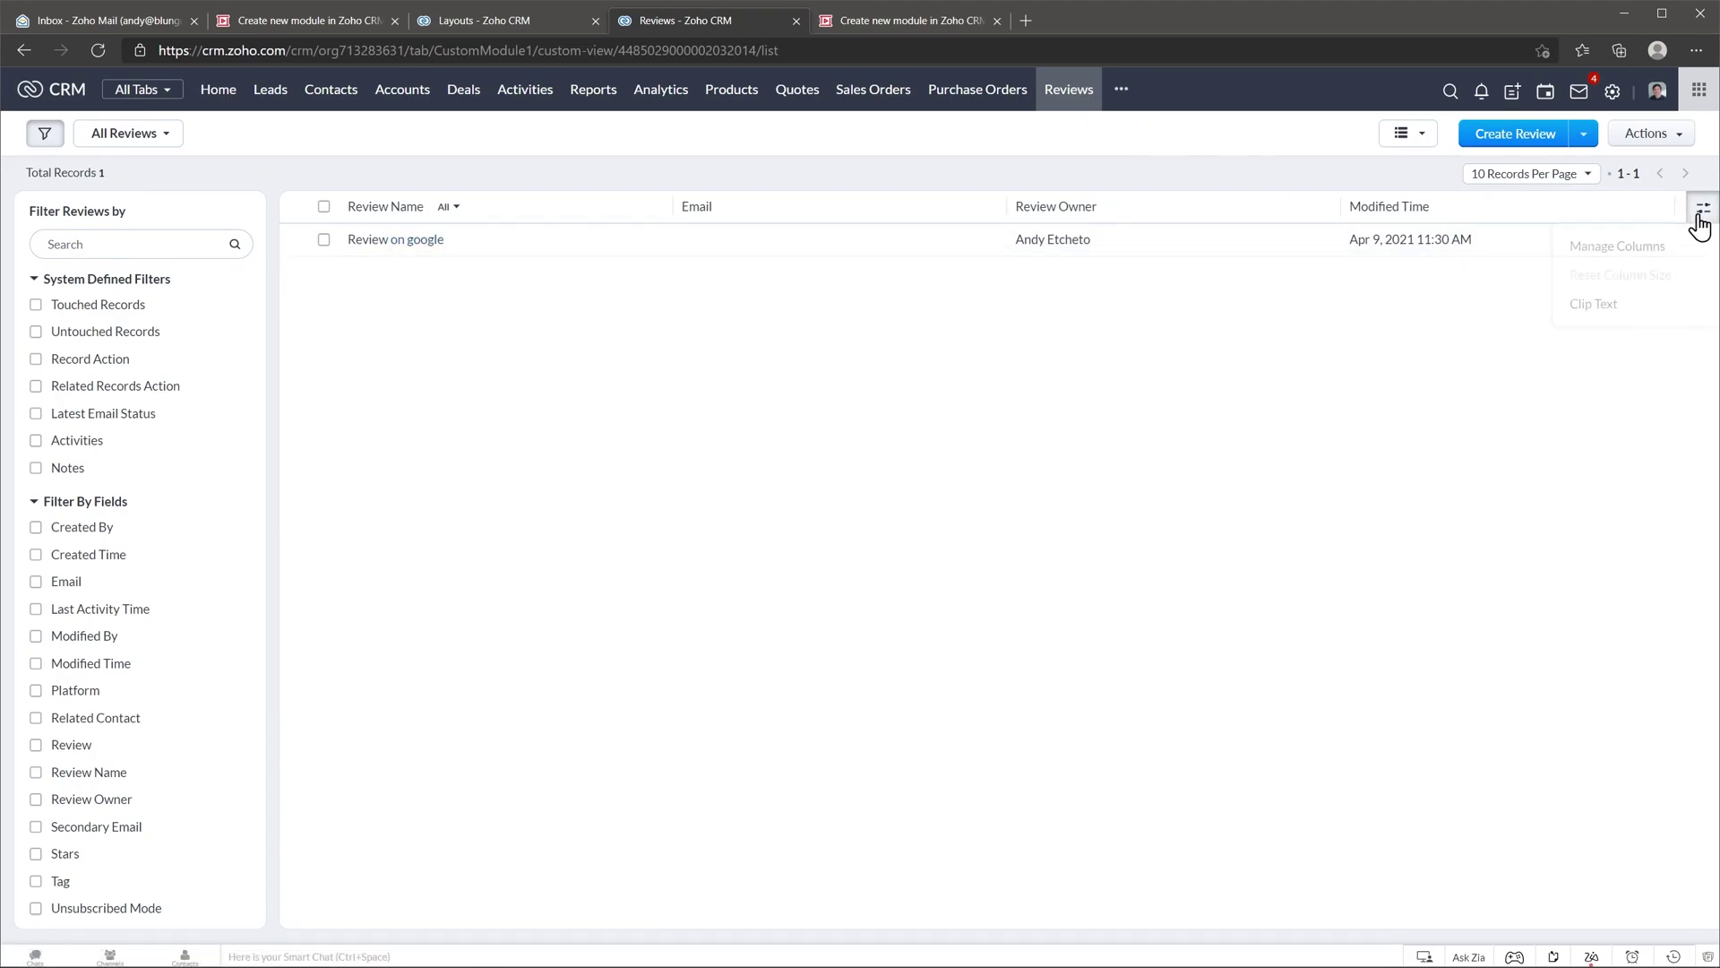
click(1657, 255)
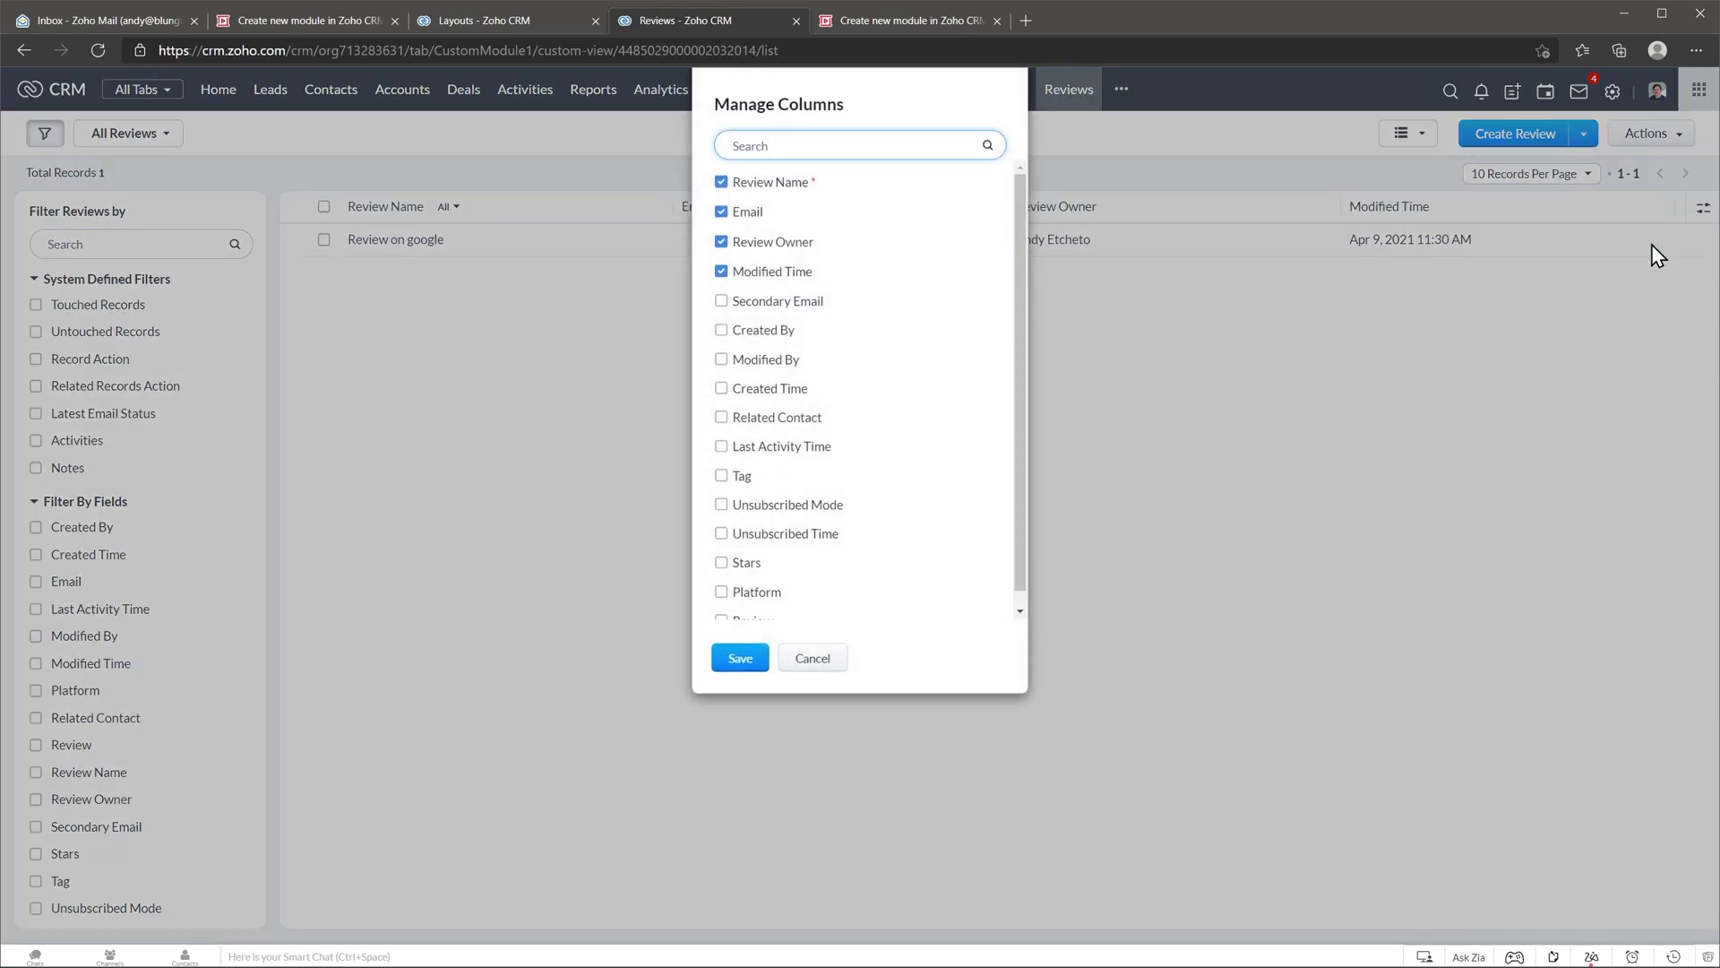
click(722, 563)
click(722, 592)
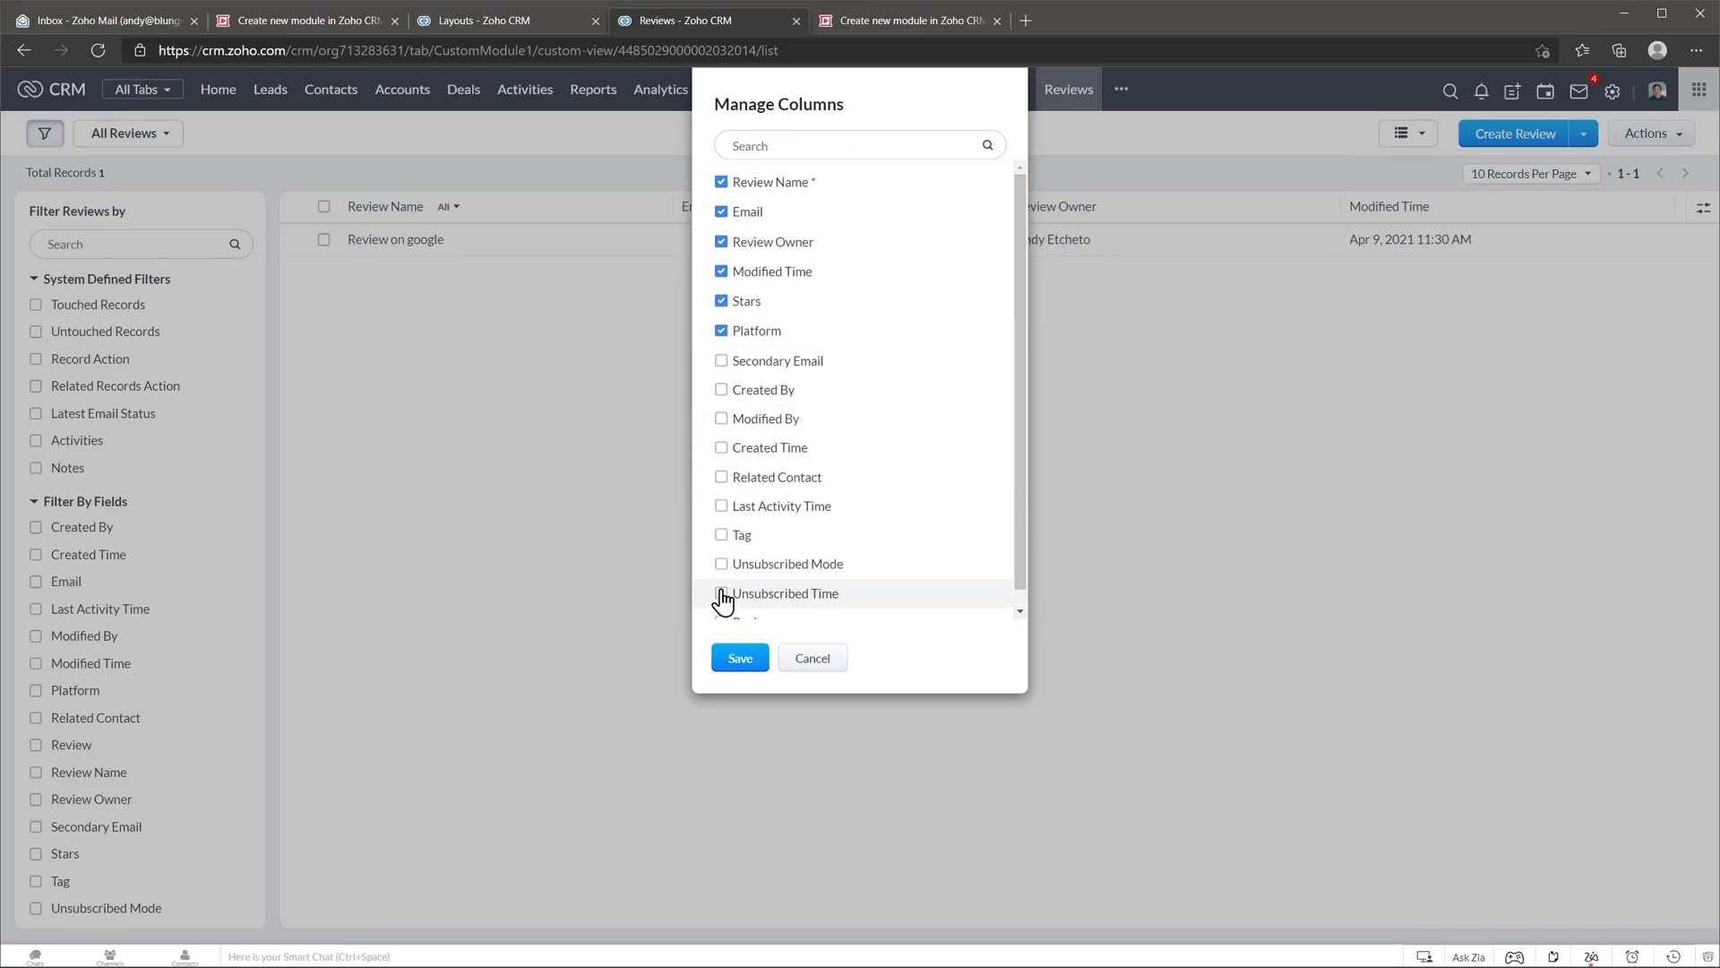
click(723, 215)
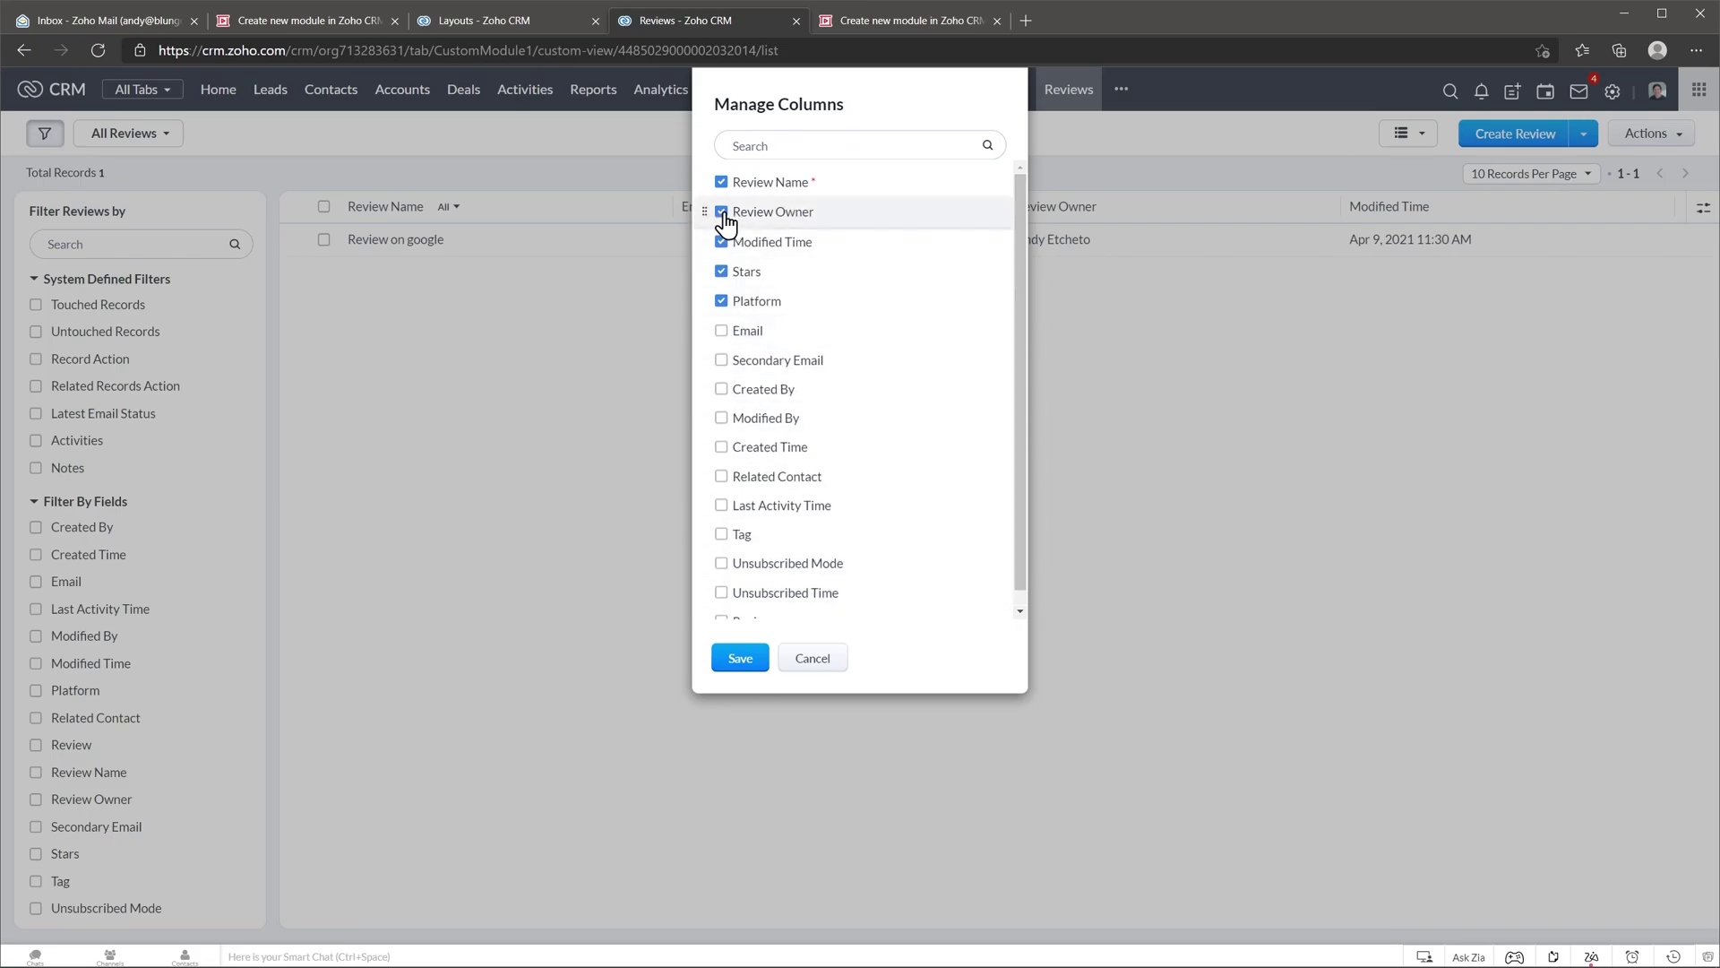
click(743, 667)
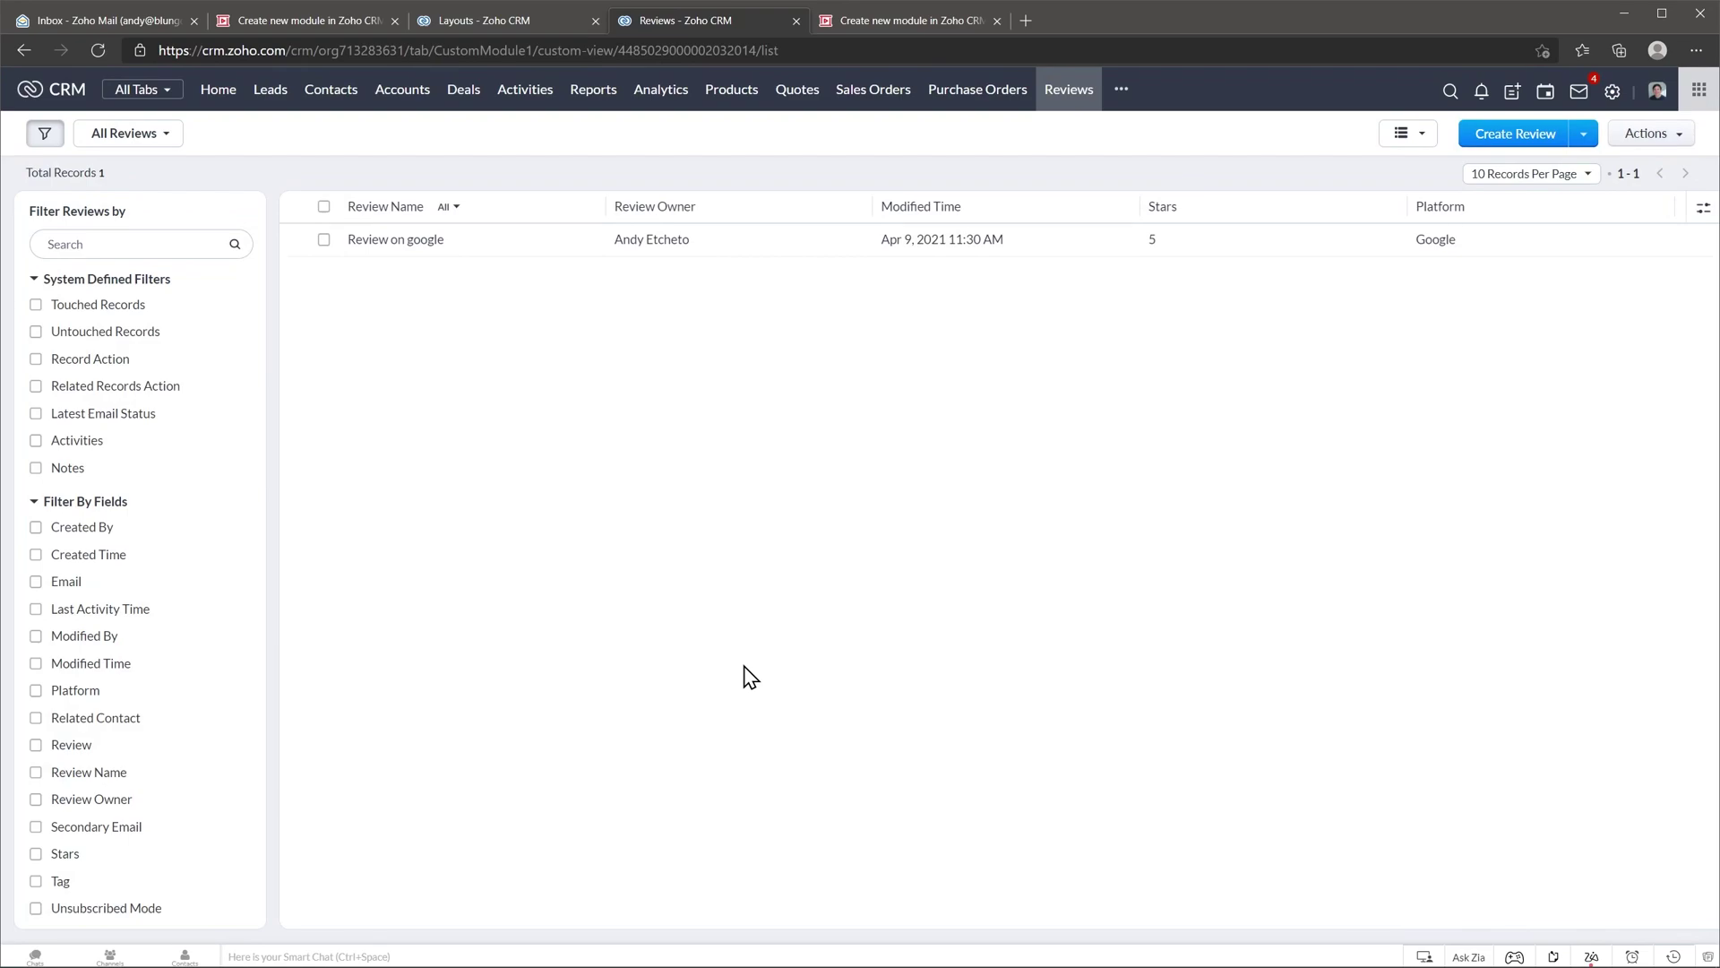
Start a new review record from the Reviews list with Create Review.
click(1511, 137)
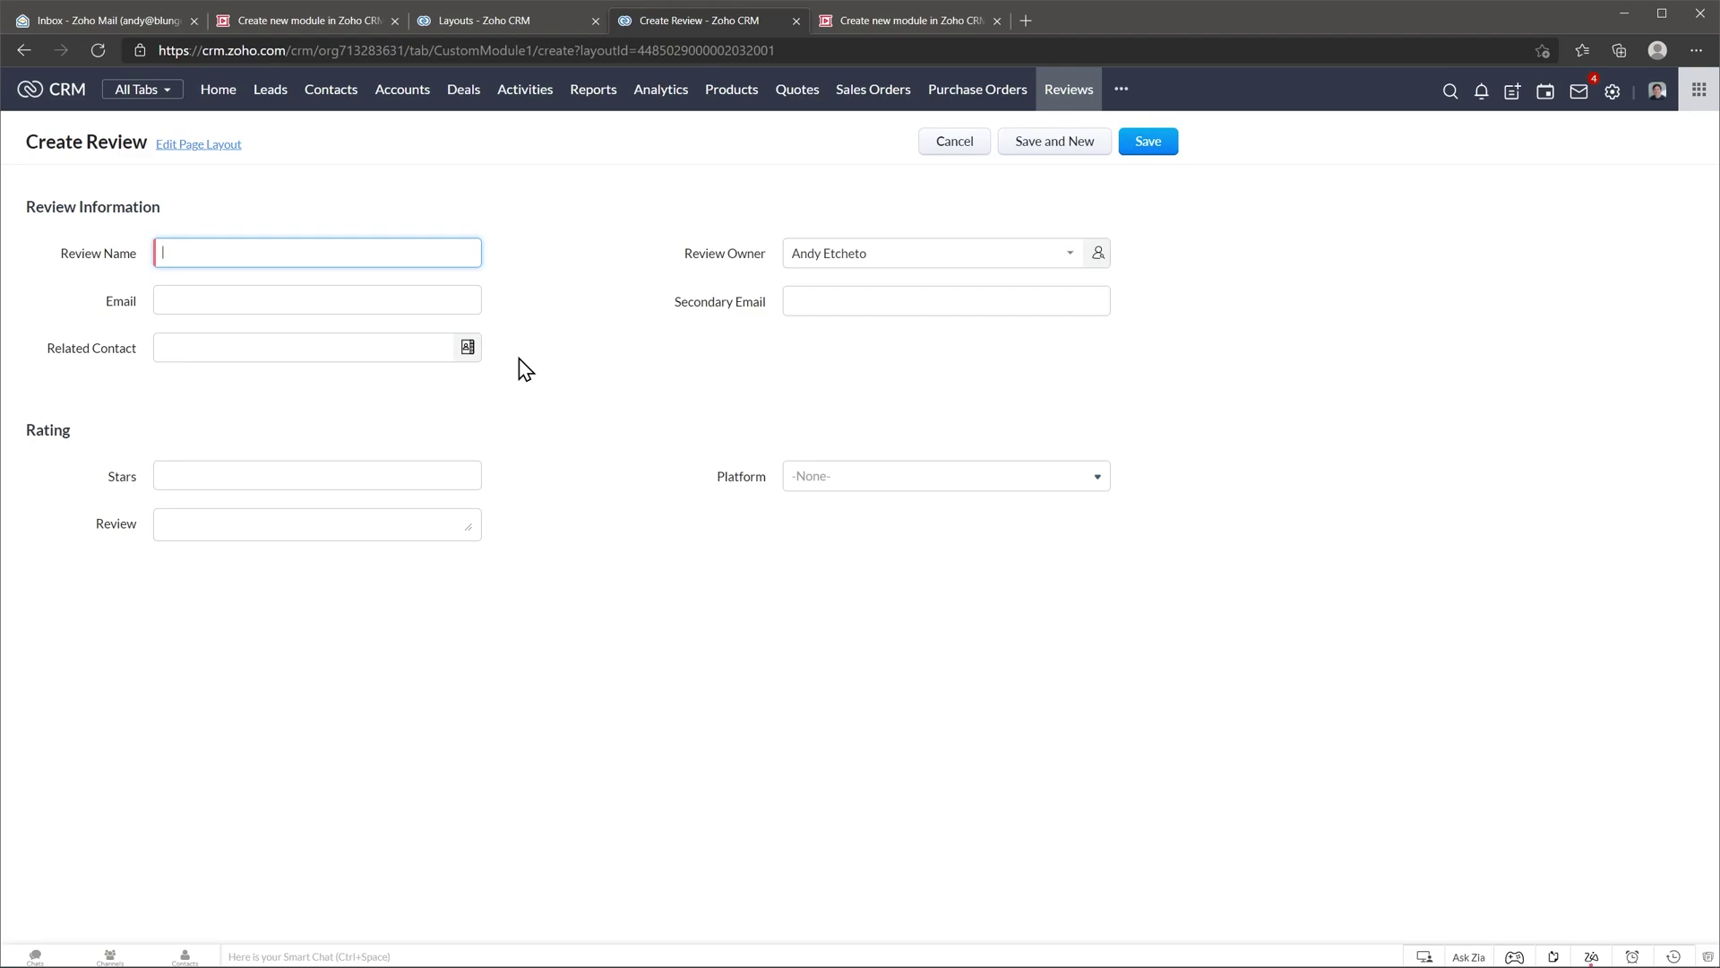
Switch to the Zoho Show presentation on slide 2 about workflow automations.
click(910, 21)
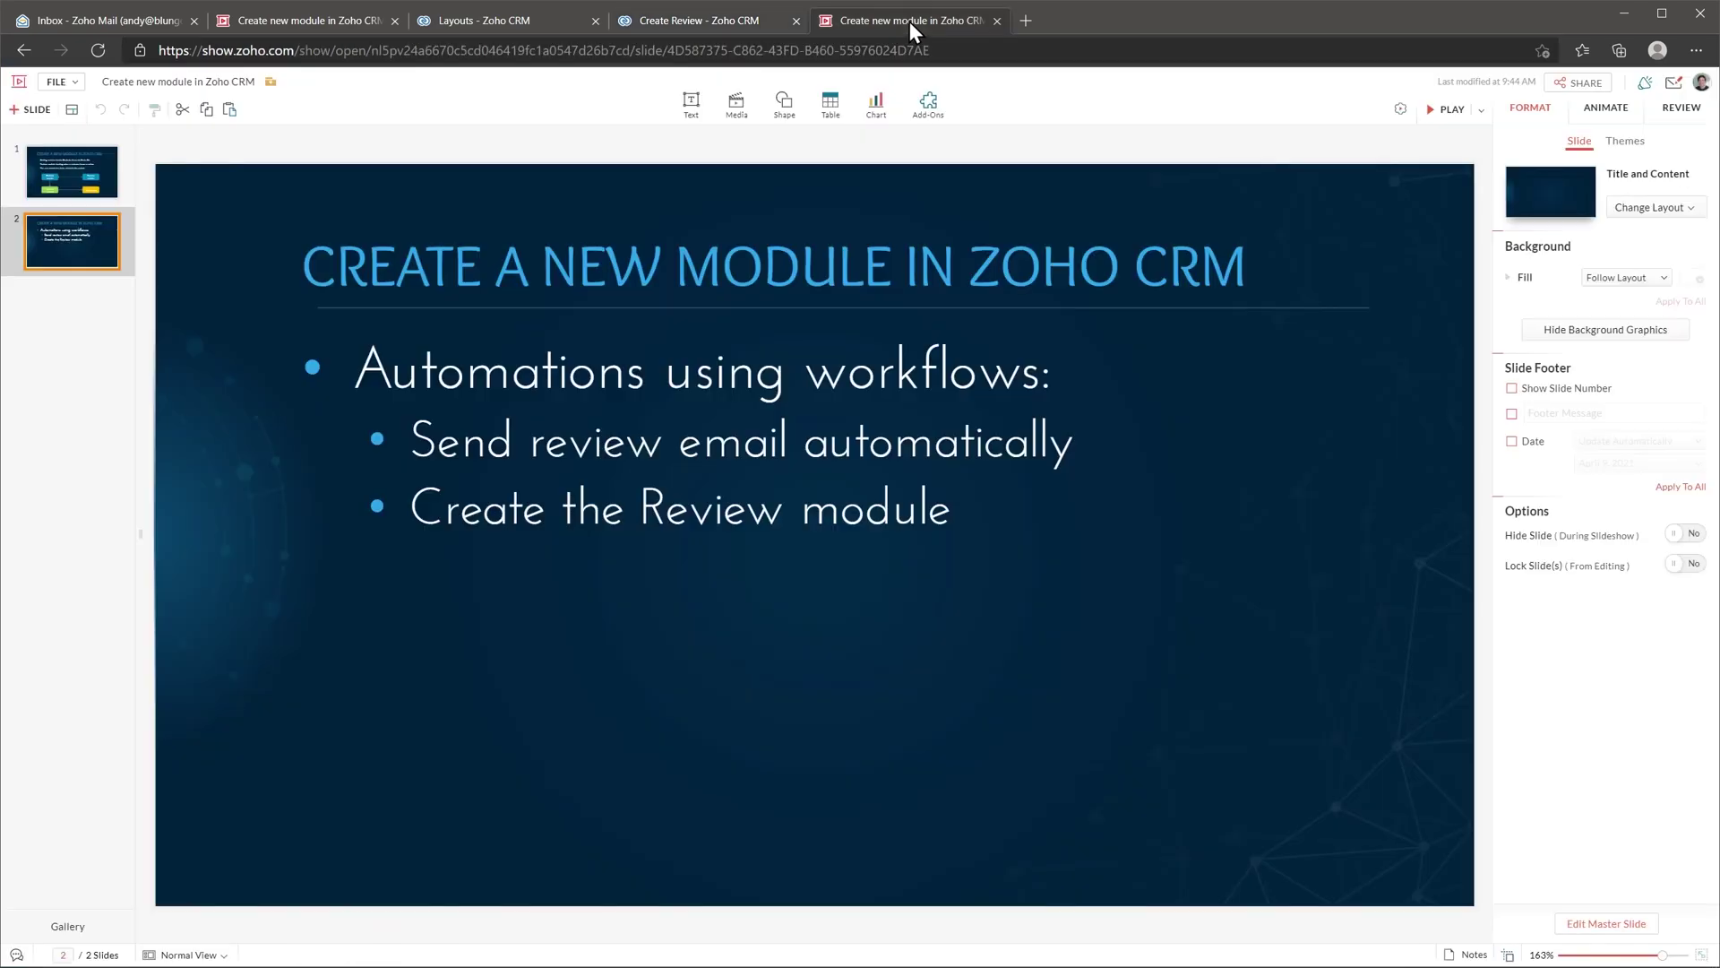